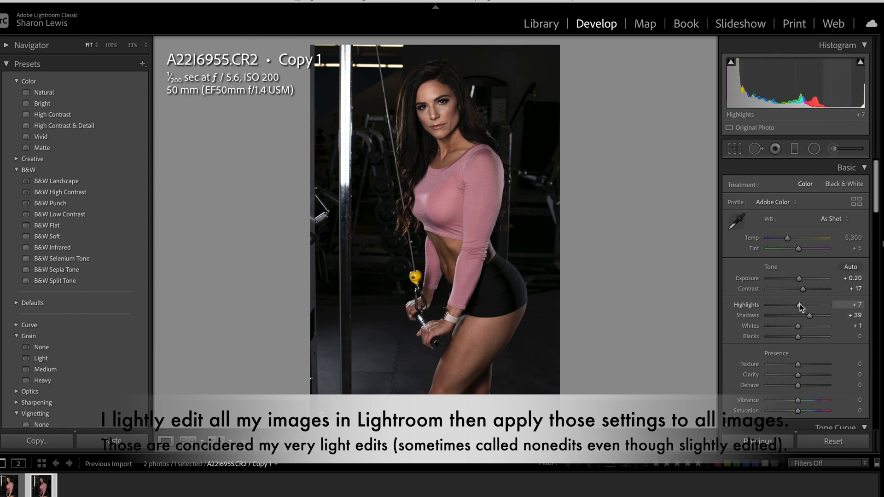
# - Set the photo's Exposure to +0.10, Highlights +3, Shadows +40, Blacks -4, Texture -47, Clarity +23 and Dehaze +12
pyautogui.moveTo(798, 337); pyautogui.dragTo(797, 338)
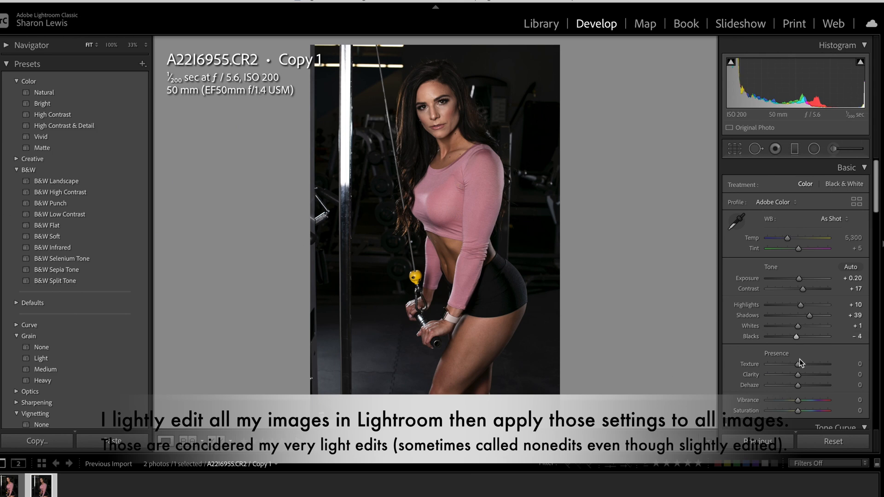
pyautogui.click(472, 100)
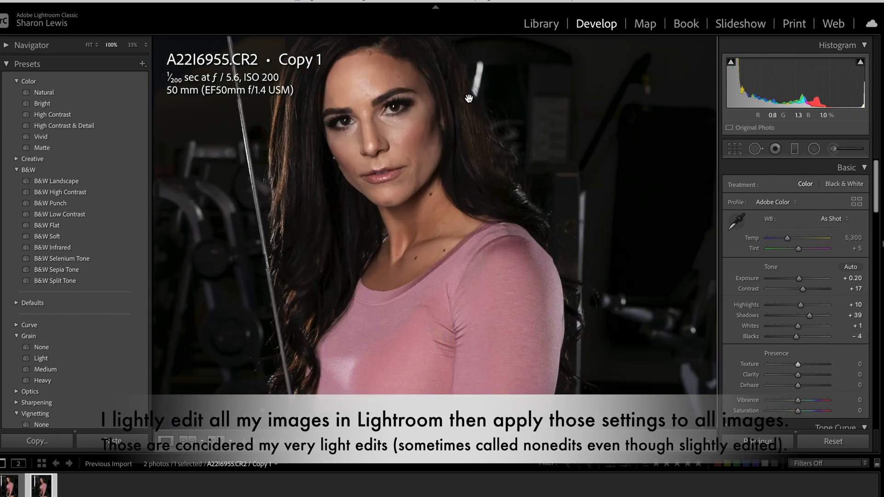
pyautogui.moveTo(798, 365)
pyautogui.mouseDown()
pyautogui.moveTo(787, 365)
pyautogui.moveTo(809, 375)
pyautogui.moveTo(785, 363)
pyautogui.mouseUp()
pyautogui.moveTo(799, 279); pyautogui.dragTo(810, 316)
pyautogui.moveTo(789, 366); pyautogui.dragTo(805, 386)
# - With the whole photo in view, set Shadows to +68, Dehaze to +21 and Vibrance to +28
pyautogui.click(471, 260)
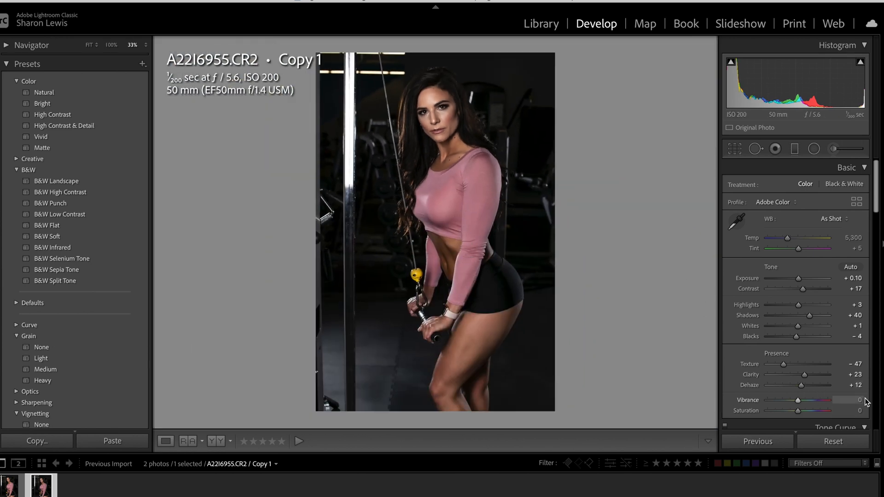
pyautogui.moveTo(810, 314); pyautogui.dragTo(819, 317)
pyautogui.moveTo(803, 388); pyautogui.dragTo(805, 402)
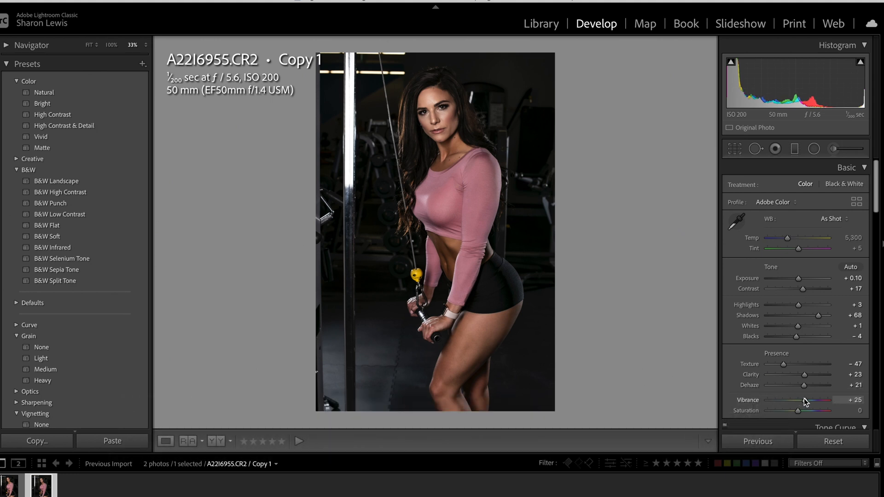
pyautogui.scroll(-3, 806, 400)
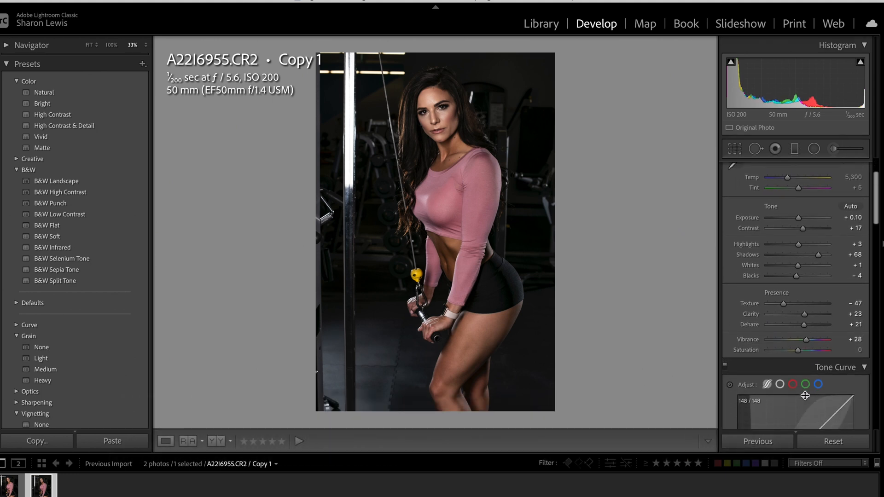
pyautogui.scroll(-10, 805, 396)
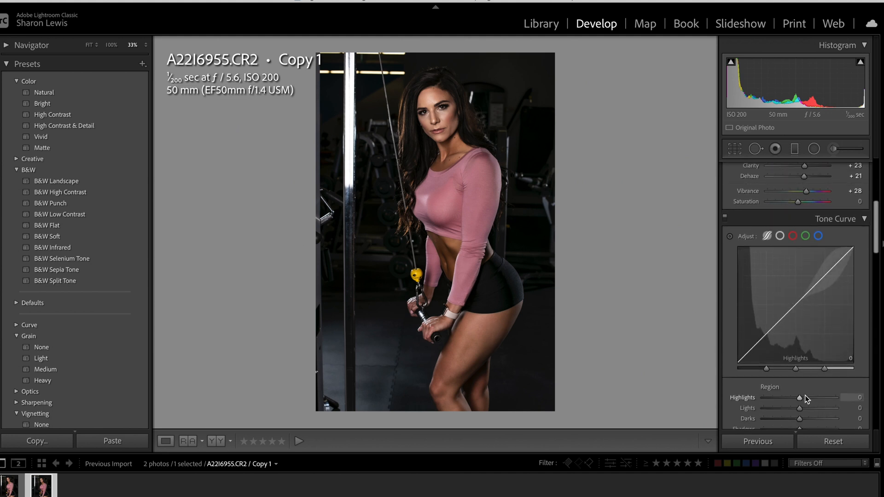
pyautogui.scroll(-10, 807, 399)
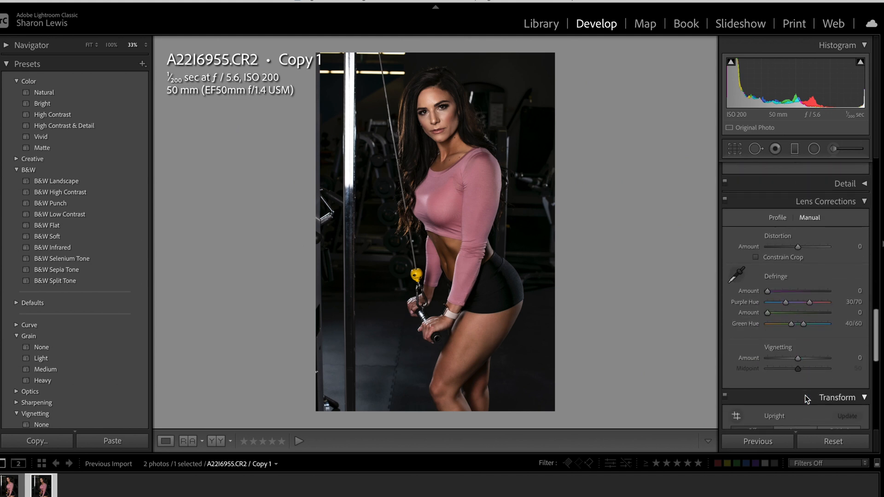
pyautogui.scroll(-10, 807, 399)
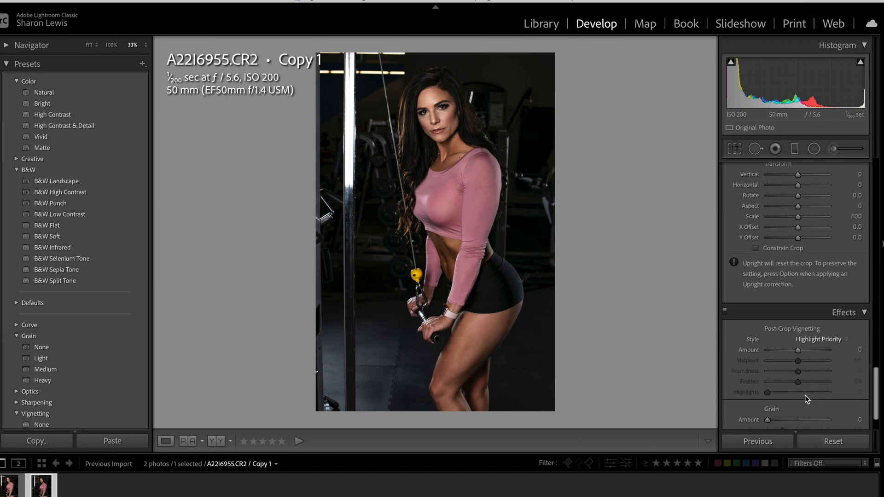
pyautogui.scroll(15, 807, 399)
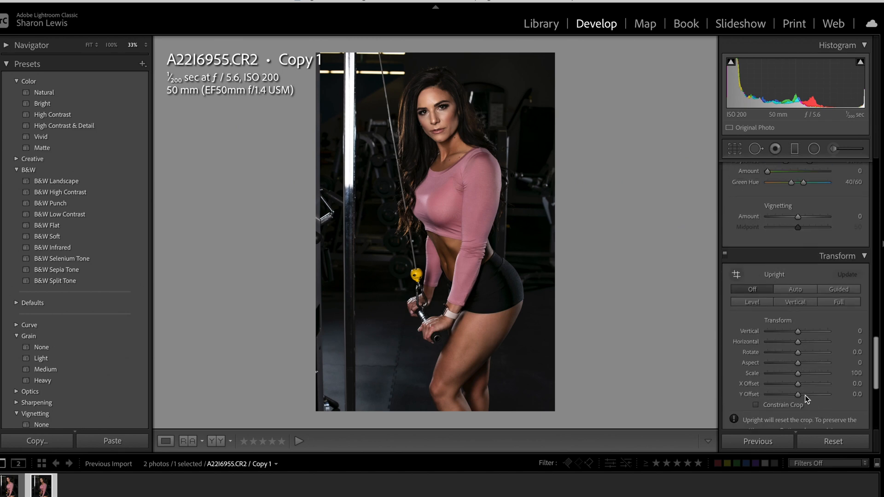
pyautogui.scroll(8, 806, 399)
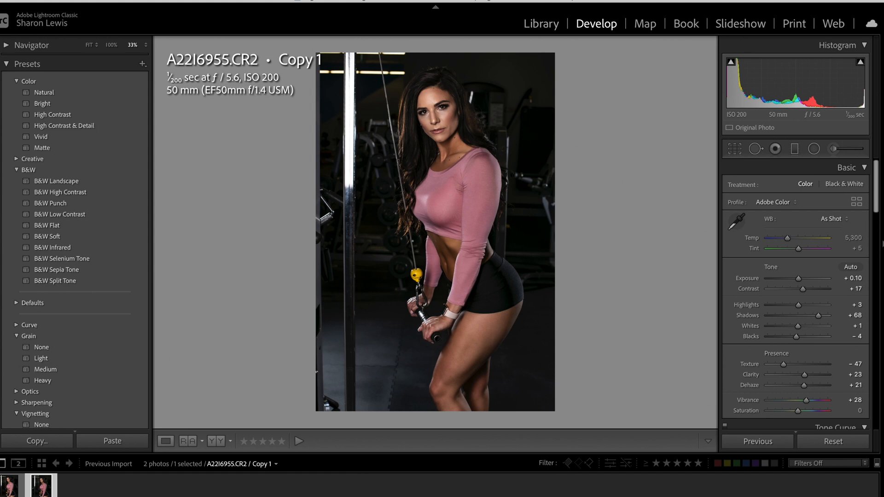
# - Send the lightly edited photo to Adobe Photoshop 2021 for the full edit
pyautogui.click(76, 1)
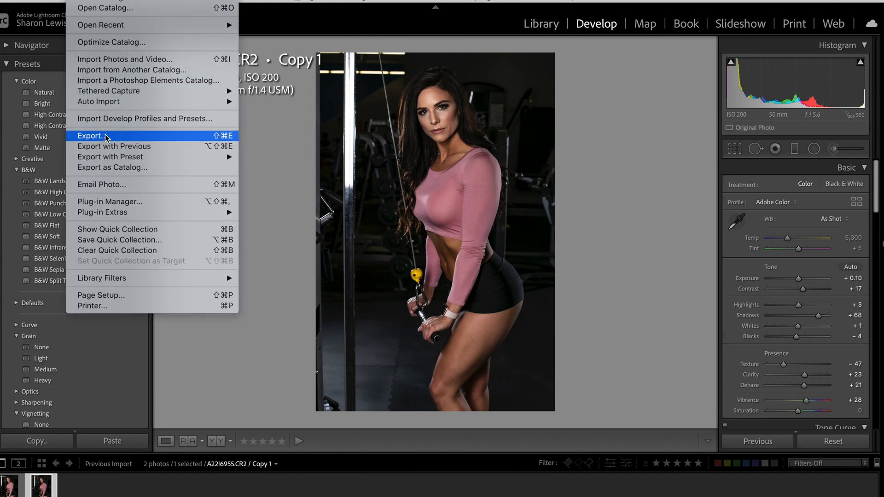
pyautogui.moveTo(163, 0)
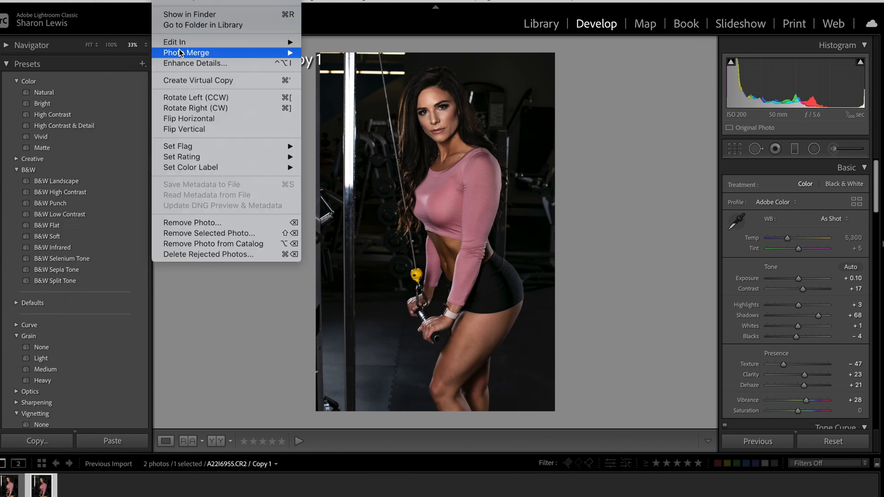
pyautogui.moveTo(186, 45)
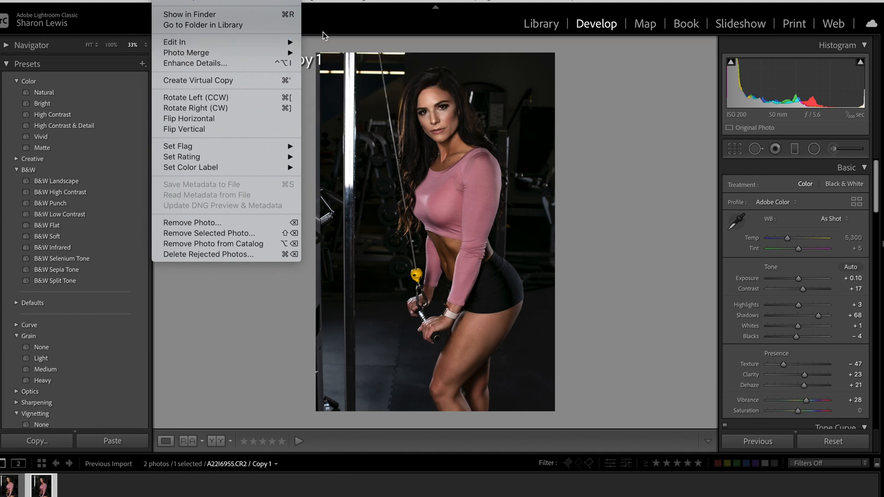
pyautogui.moveTo(288, 44)
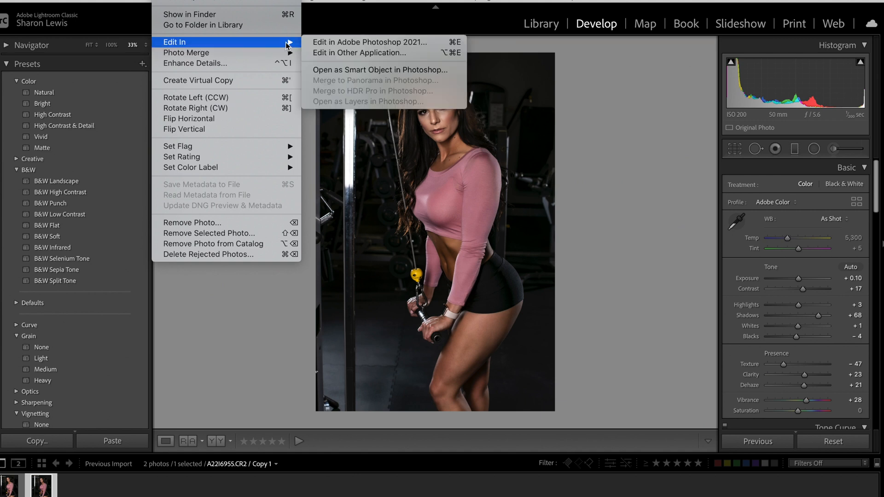
pyautogui.click(319, 43)
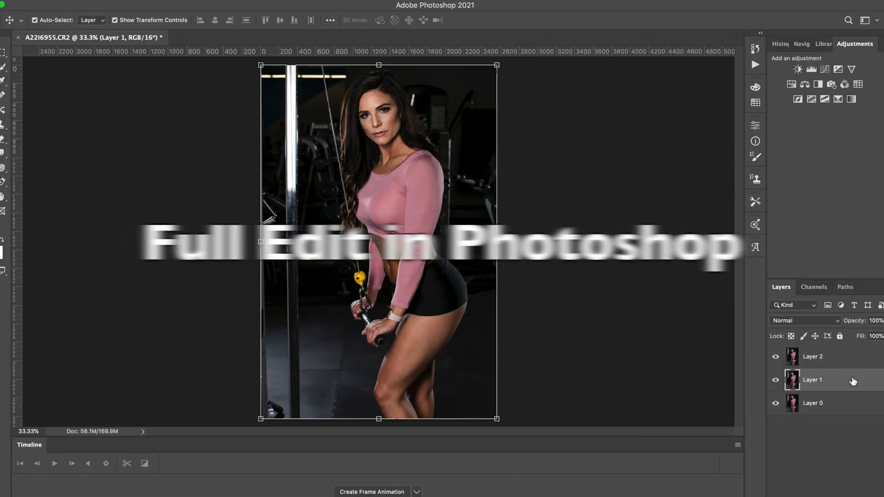
# - Apply a Gaussian Blur to Layer 1, keeping the preset radius
pyautogui.click(221, 0)
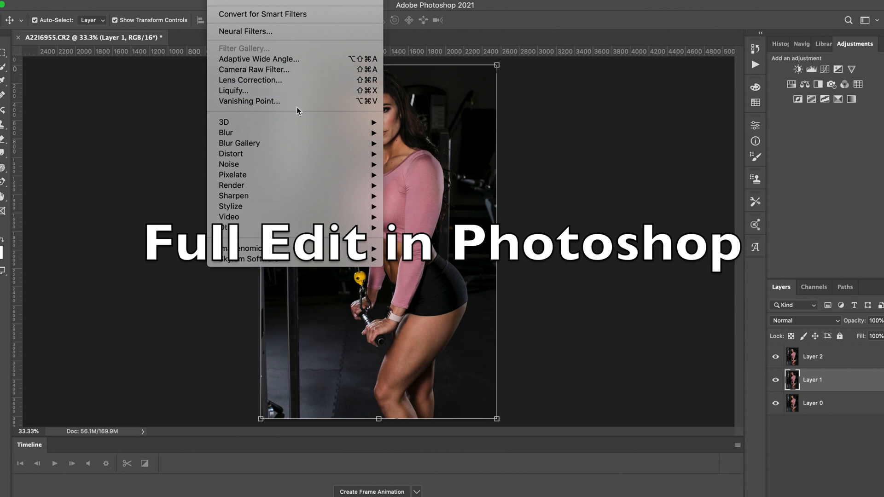
pyautogui.moveTo(330, 133)
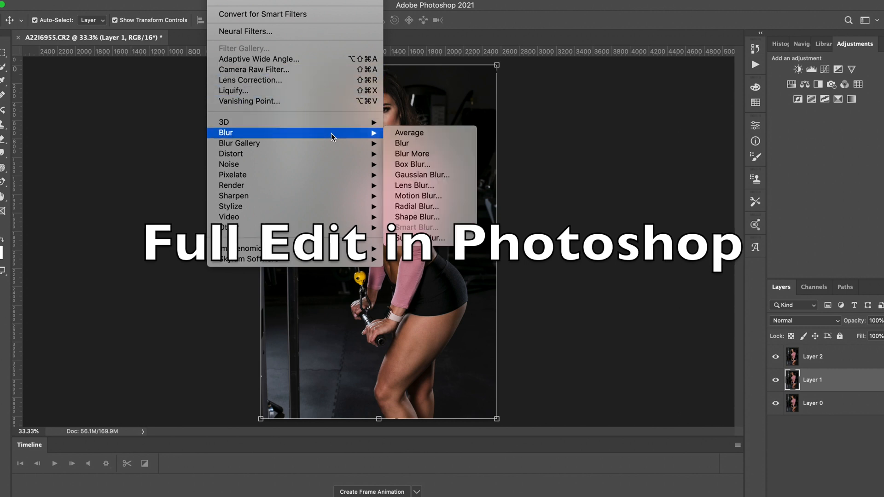
pyautogui.click(422, 174)
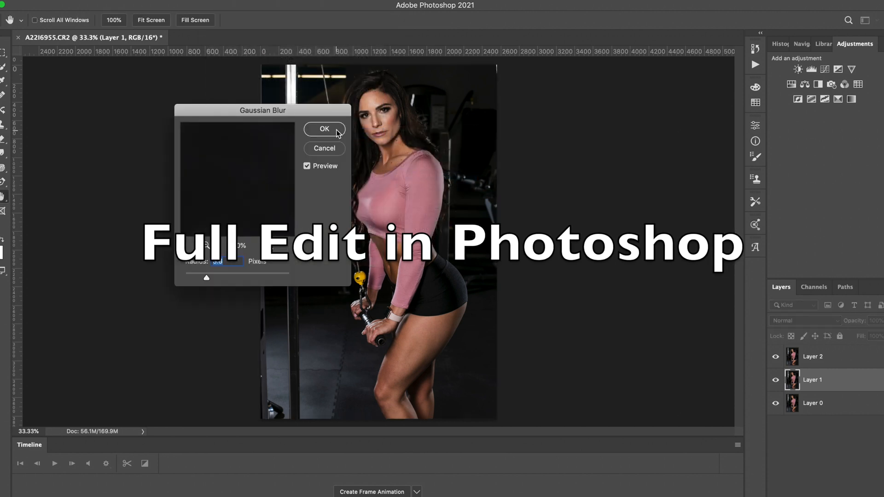
pyautogui.click(316, 128)
# - Use Apply Image on Layer 2 with Layer 1 as the source layer and Subtract blending
pyautogui.click(793, 362)
pyautogui.click(100, 1)
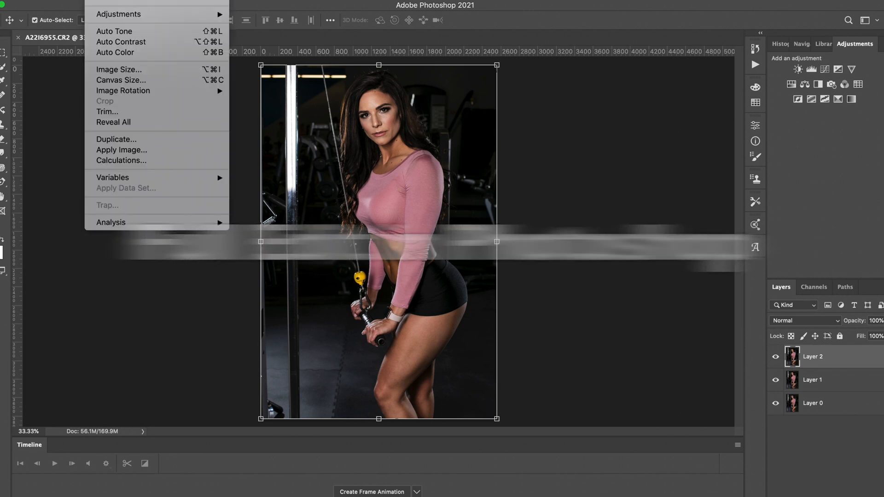
pyautogui.moveTo(131, 1)
pyautogui.moveTo(100, 0)
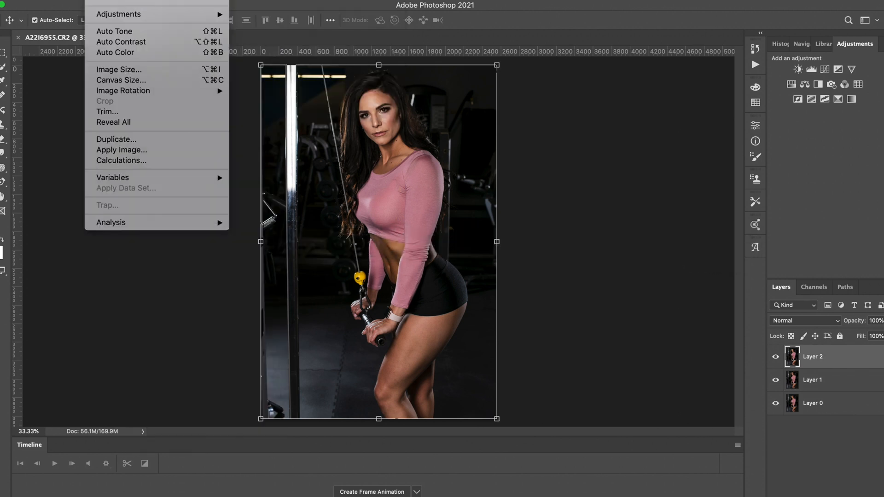
pyautogui.click(119, 149)
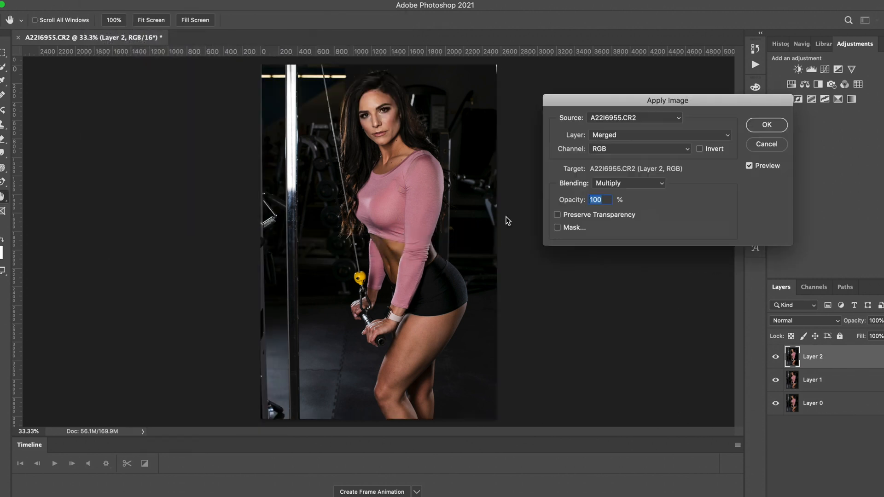
pyautogui.click(648, 134)
pyautogui.click(649, 159)
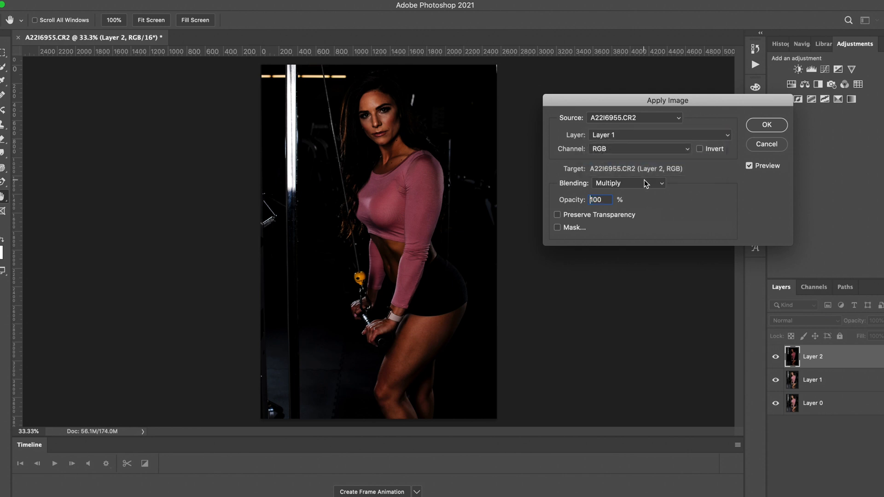
pyautogui.click(644, 182)
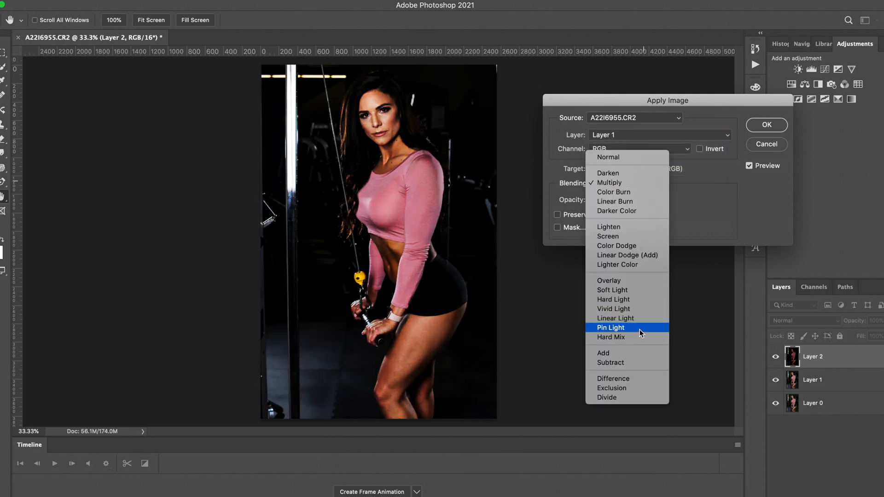
pyautogui.click(641, 362)
pyautogui.click(766, 128)
# - Set Layer 2's blend mode to Linear Light
pyautogui.press('v')
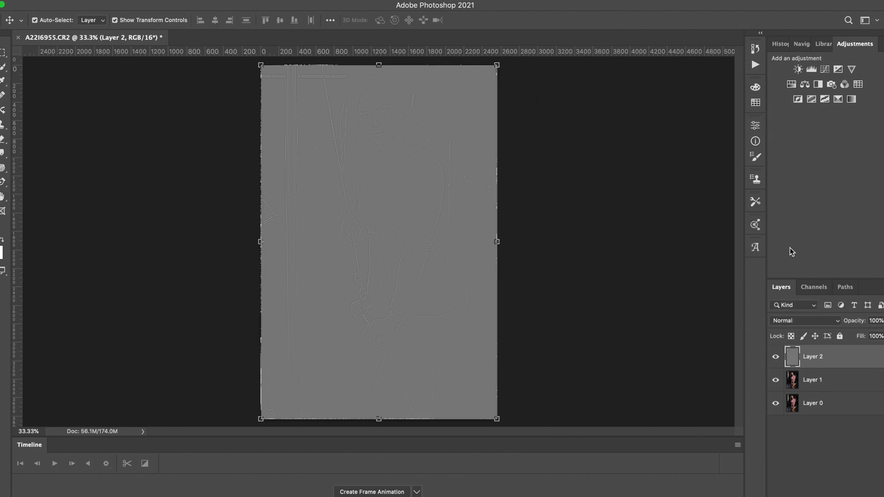
pyautogui.click(819, 320)
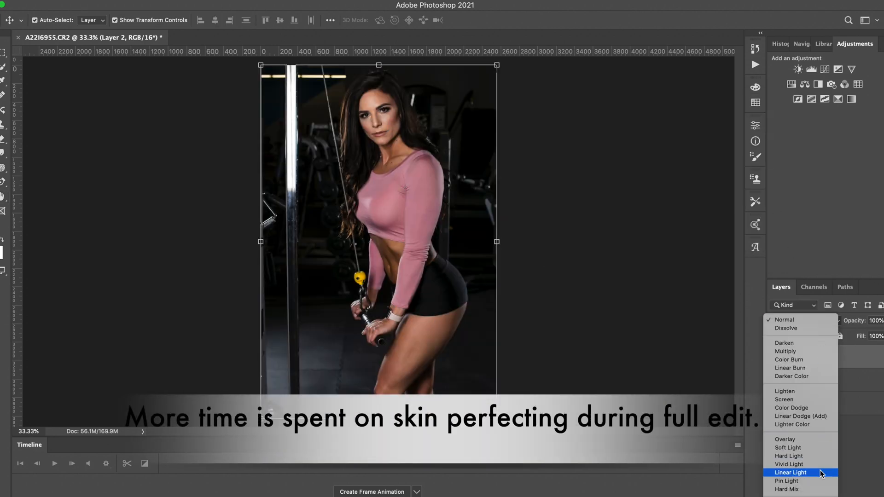
pyautogui.click(791, 472)
# - Set up the Clone Stamp for the face with a hard round brush that samples the Current Layer only
pyautogui.scroll(5, 340, 92)
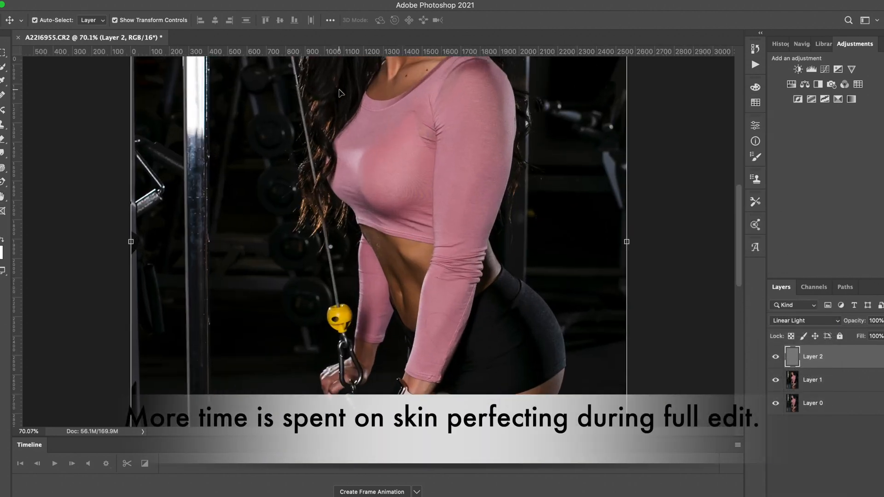
pyautogui.scroll(10, 339, 92)
pyautogui.scroll(3, 339, 90)
pyautogui.scroll(-3, 339, 90)
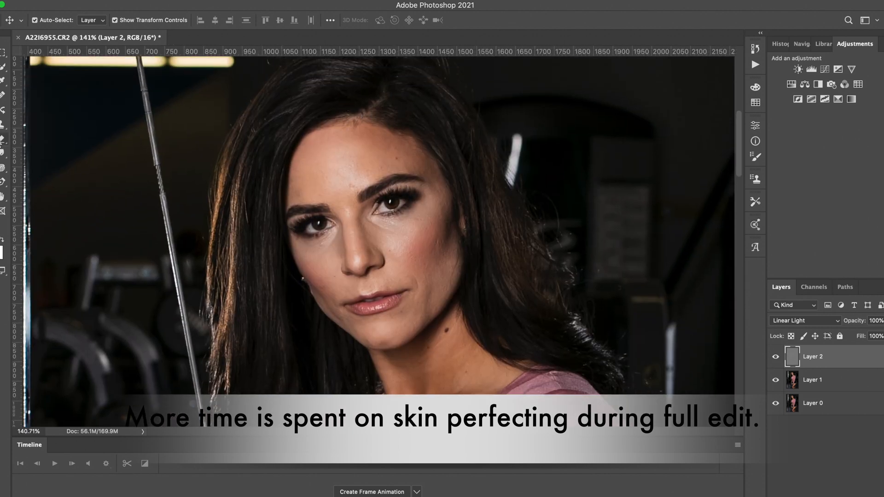
pyautogui.click(3, 125)
pyautogui.click(40, 18)
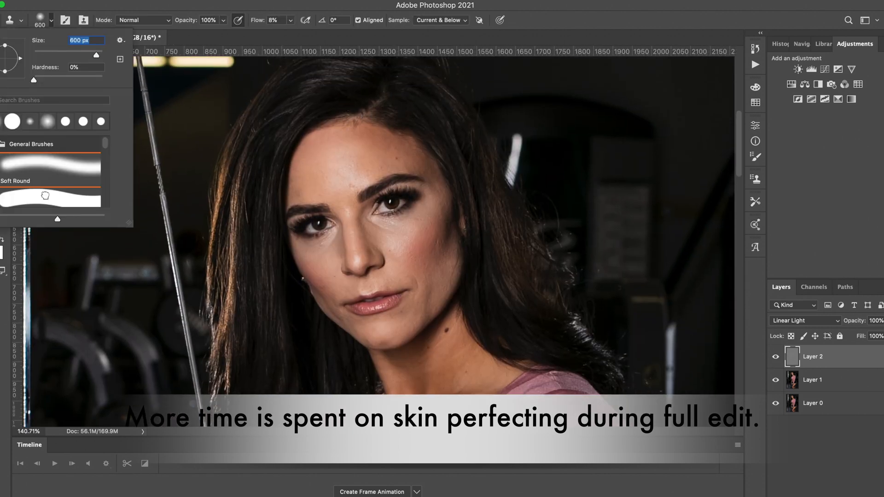
pyautogui.click(426, 20)
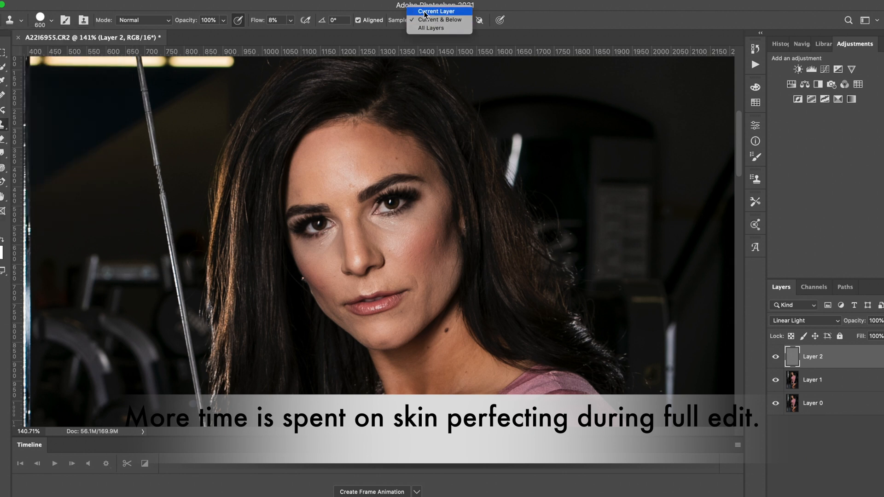
pyautogui.click(427, 13)
# - Reduce the Clone Stamp brush size to 35 px
pyautogui.press('[')
pyautogui.press('[')
pyautogui.press('[')
pyautogui.press('[')
pyautogui.press('[')
pyautogui.press('[')
pyautogui.press('[')
pyautogui.press('[')
pyautogui.press('[')
pyautogui.press('[')
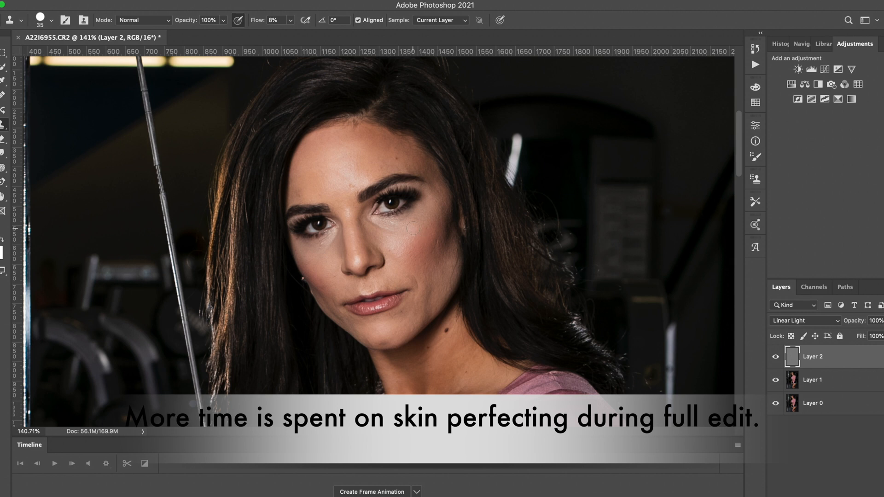
# - Clone clean skin texture on Layer 2 over the blemishes under the eyes and on both cheeks
pyautogui.keyDown('alt'); pyautogui.click(411, 228); pyautogui.keyUp('alt')
pyautogui.moveTo(399, 228); pyautogui.dragTo(387, 222)
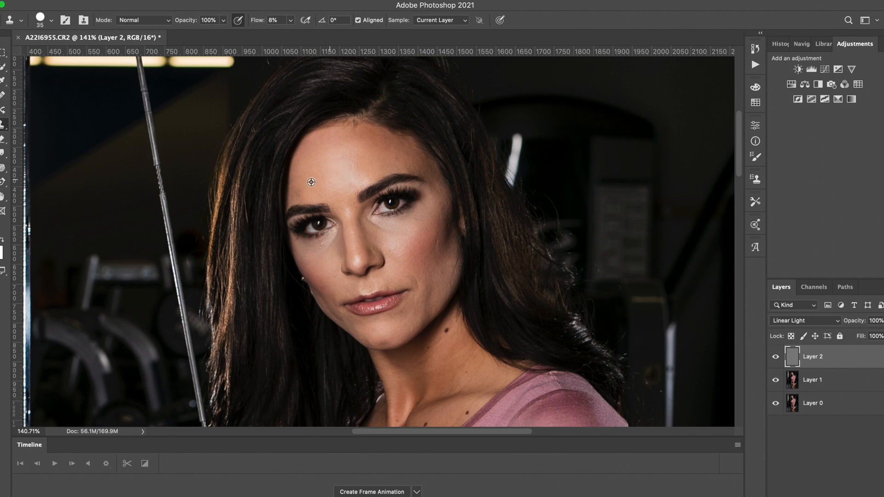
pyautogui.keyDown('alt'); pyautogui.click(399, 244); pyautogui.keyUp('alt')
pyautogui.moveTo(407, 240); pyautogui.dragTo(412, 240)
pyautogui.keyDown('alt'); pyautogui.click(425, 241); pyautogui.keyUp('alt')
pyautogui.moveTo(431, 245)
pyautogui.mouseDown()
pyautogui.moveTo(437, 235)
pyautogui.moveTo(436, 264)
pyautogui.mouseUp()
pyautogui.keyDown('alt'); pyautogui.click(427, 252); pyautogui.keyUp('alt')
pyautogui.keyDown('alt'); pyautogui.click(324, 257); pyautogui.keyUp('alt')
pyautogui.moveTo(319, 250)
pyautogui.mouseDown()
pyautogui.moveTo(325, 244)
pyautogui.moveTo(316, 252)
pyautogui.mouseUp()
# - Clone clean skin texture on Layer 2 over the chin, the area beside the mouth and the lower cheek
pyautogui.keyDown('alt'); pyautogui.click(387, 332); pyautogui.keyUp('alt')
pyautogui.keyDown('alt'); pyautogui.click(374, 335); pyautogui.keyUp('alt')
pyautogui.moveTo(383, 339)
pyautogui.mouseDown()
pyautogui.moveTo(402, 314)
pyautogui.moveTo(391, 317)
pyautogui.moveTo(411, 324)
pyautogui.moveTo(431, 273)
pyautogui.moveTo(405, 248)
pyautogui.mouseUp()
pyautogui.keyDown('alt'); pyautogui.click(390, 318); pyautogui.keyUp('alt')
pyautogui.keyDown('alt'); pyautogui.click(415, 296); pyautogui.keyUp('alt')
pyautogui.keyDown('alt'); pyautogui.click(427, 293); pyautogui.keyUp('alt')
pyautogui.keyDown('alt'); pyautogui.click(437, 263); pyautogui.keyUp('alt')
pyautogui.moveTo(393, 283); pyautogui.dragTo(388, 283)
pyautogui.keyDown('alt'); pyautogui.click(433, 255); pyautogui.keyUp('alt')
# - Sample clean fabric texture on the forearm of the nearer pink sleeve with the Clone Stamp
pyautogui.scroll(3, 454, 171)
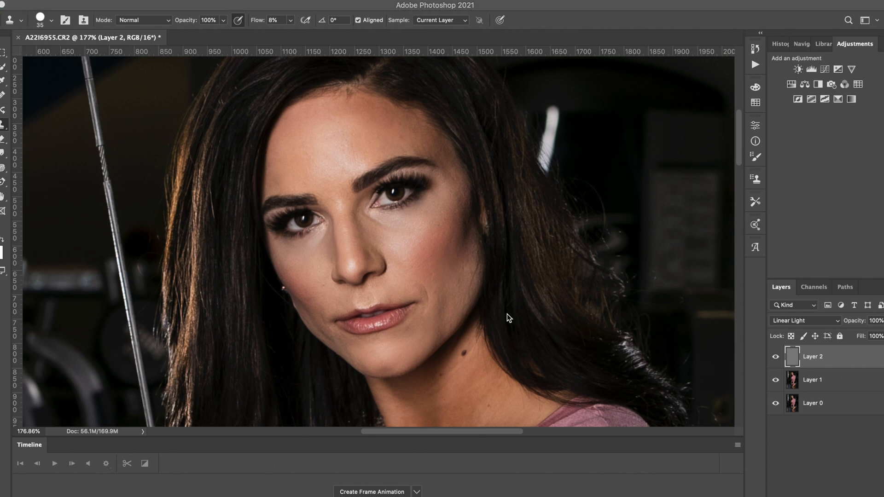
pyautogui.scroll(-5, 507, 314)
pyautogui.scroll(-15, 507, 314)
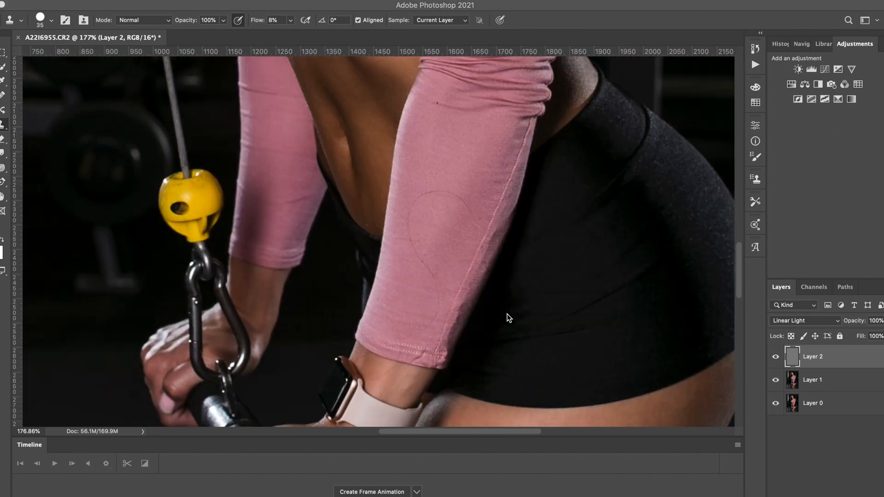
pyautogui.hscroll(1, 507, 315)
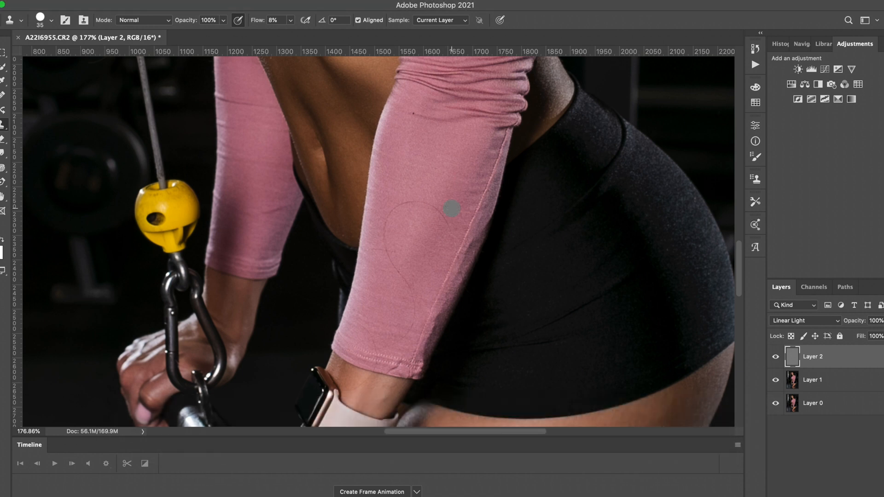
pyautogui.keyDown('alt'); pyautogui.click(453, 215); pyautogui.keyUp('alt')
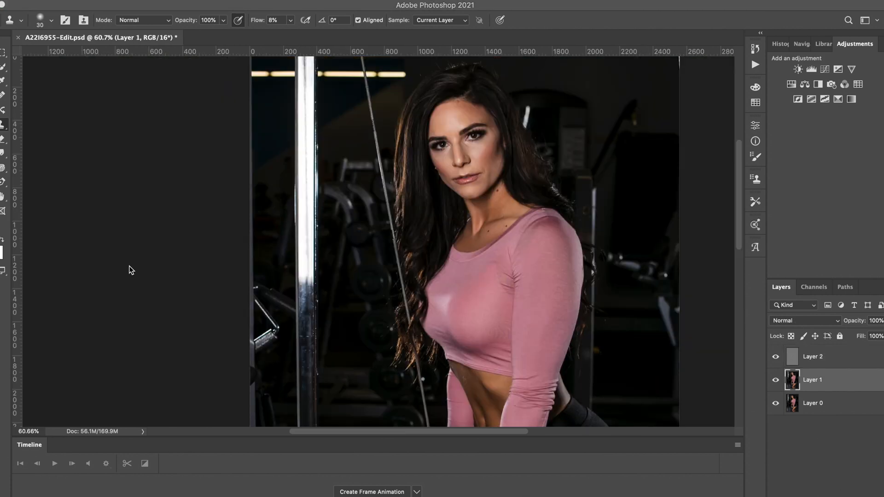
# - Clone darker metal on Layer 1 over the lower part of the vertical post's bright reflection with a 90 px Clone Stamp brush
pyautogui.click(309, 302)
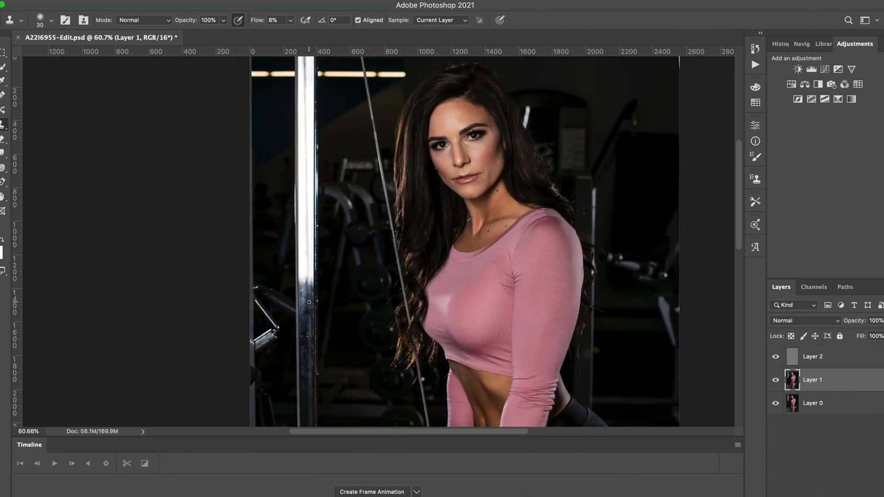
pyautogui.press(']')
pyautogui.press(']')
pyautogui.press(']')
pyautogui.moveTo(303, 297)
pyautogui.mouseDown()
pyautogui.moveTo(304, 276)
pyautogui.moveTo(312, 285)
pyautogui.moveTo(300, 227)
pyautogui.moveTo(303, 289)
pyautogui.mouseUp()
pyautogui.press('[')
pyautogui.press('[')
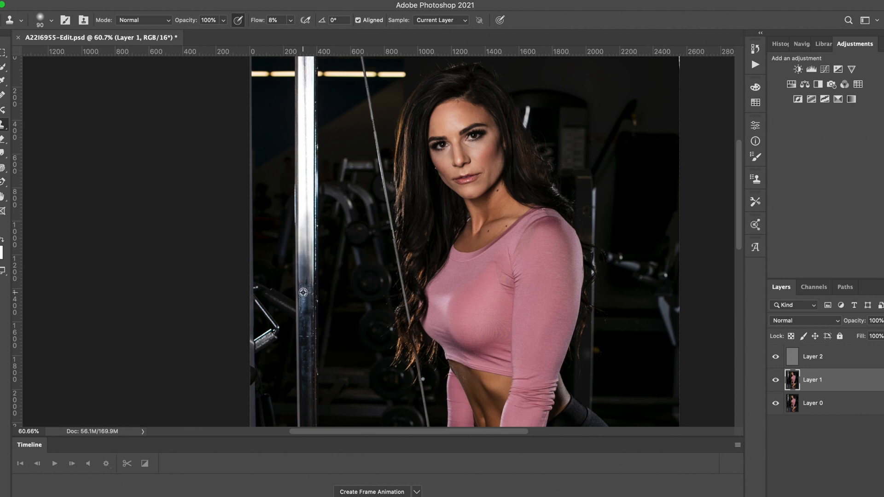
pyautogui.moveTo(303, 235)
pyautogui.mouseDown()
pyautogui.moveTo(305, 272)
pyautogui.moveTo(305, 207)
pyautogui.moveTo(299, 270)
pyautogui.moveTo(307, 279)
pyautogui.moveTo(305, 261)
pyautogui.mouseUp()
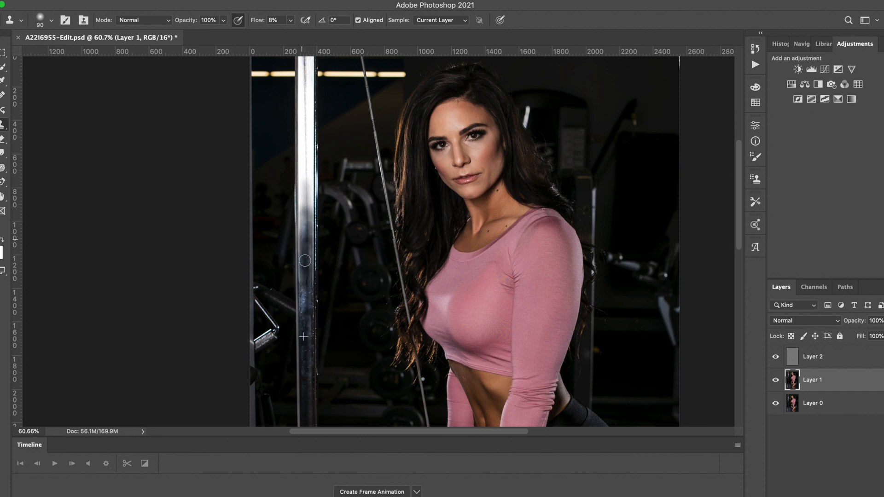
pyautogui.moveTo(309, 321)
pyautogui.mouseDown()
pyautogui.moveTo(299, 215)
pyautogui.moveTo(299, 243)
pyautogui.moveTo(312, 152)
pyautogui.moveTo(308, 240)
pyautogui.moveTo(302, 133)
pyautogui.moveTo(297, 184)
pyautogui.mouseUp()
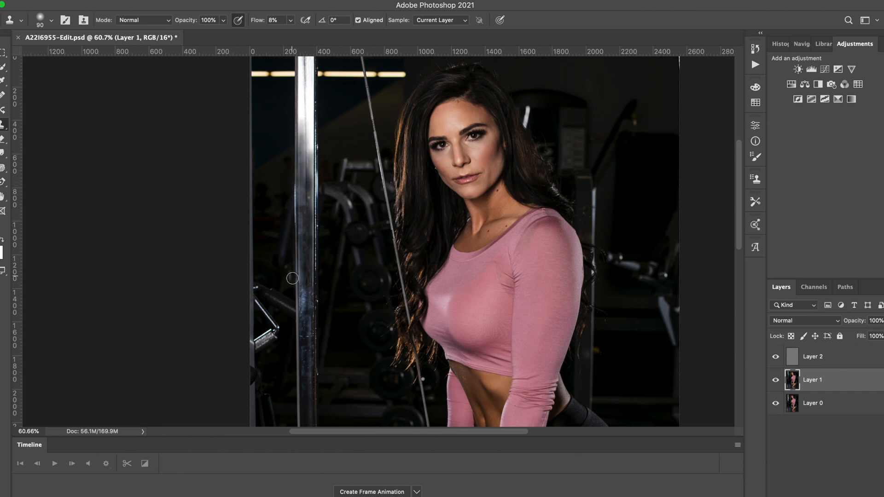
# - Enlarge the Clone Stamp brush to 175 px and clone dark metal over the bright upper section of the vertical post
pyautogui.keyDown('alt'); pyautogui.click(307, 344); pyautogui.keyUp('alt')
pyautogui.press(']')
pyautogui.moveTo(306, 162)
pyautogui.mouseDown()
pyautogui.moveTo(305, 64)
pyautogui.moveTo(300, 237)
pyautogui.moveTo(313, 332)
pyautogui.mouseUp()
pyautogui.scroll(-5, 313, 341)
pyautogui.keyDown('alt'); pyautogui.click(303, 321); pyautogui.keyUp('alt')
pyautogui.moveTo(300, 219)
pyautogui.mouseDown()
pyautogui.moveTo(296, 175)
pyautogui.moveTo(297, 233)
pyautogui.moveTo(301, 76)
pyautogui.mouseUp()
pyautogui.scroll(5, 297, 234)
pyautogui.keyDown('alt'); pyautogui.click(297, 290); pyautogui.keyUp('alt')
pyautogui.keyDown('alt'); pyautogui.click(299, 333); pyautogui.keyUp('alt')
pyautogui.moveTo(306, 205)
pyautogui.mouseDown()
pyautogui.moveTo(303, 74)
pyautogui.moveTo(309, 227)
pyautogui.moveTo(301, 277)
pyautogui.mouseUp()
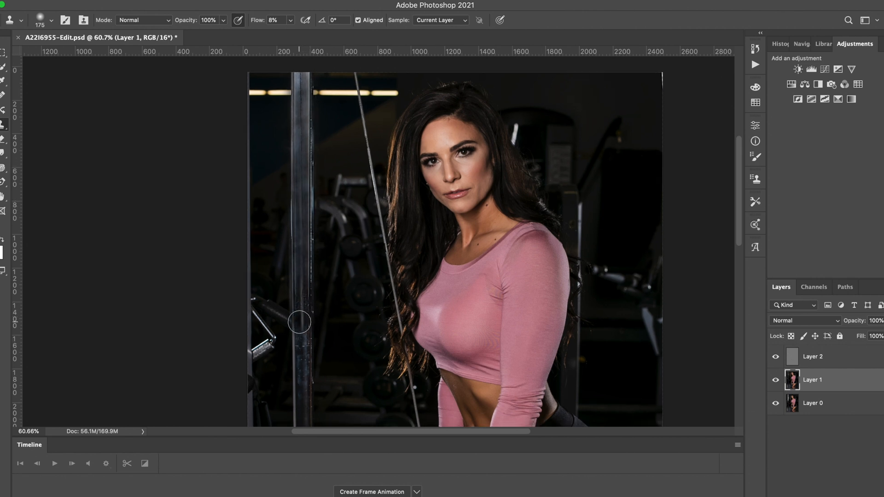
# - Even out the remaining bright patches up to the post's upper end with dark metal cloned from its lower section
pyautogui.scroll(-3, 300, 320)
pyautogui.moveTo(320, 180); pyautogui.dragTo(320, 234)
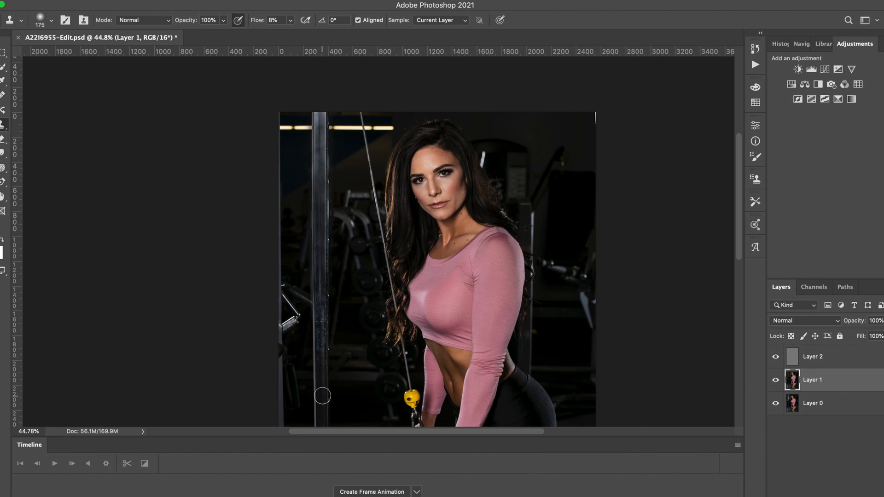
pyautogui.keyDown('alt'); pyautogui.click(326, 394); pyautogui.keyUp('alt')
pyautogui.moveTo(318, 215)
pyautogui.mouseDown()
pyautogui.moveTo(313, 126)
pyautogui.moveTo(315, 211)
pyautogui.mouseUp()
pyautogui.keyDown('alt'); pyautogui.click(320, 396); pyautogui.keyUp('alt')
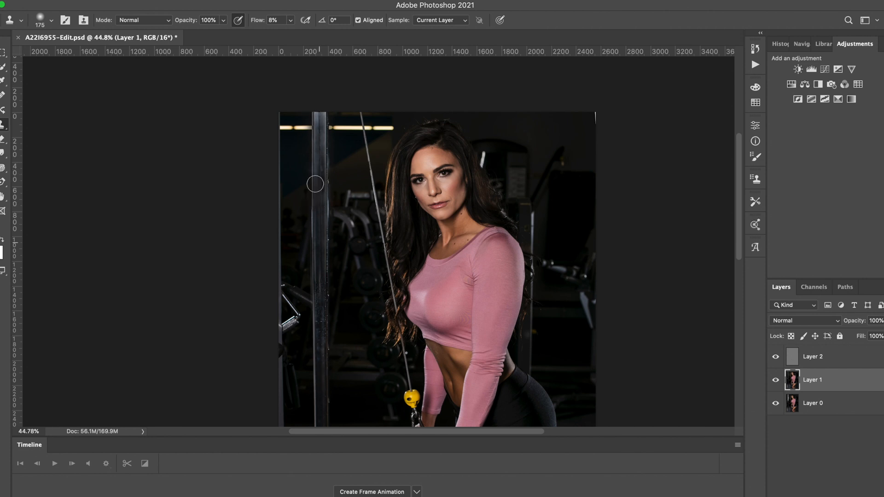
pyautogui.moveTo(317, 115)
pyautogui.mouseDown()
pyautogui.moveTo(318, 181)
pyautogui.moveTo(320, 129)
pyautogui.mouseUp()
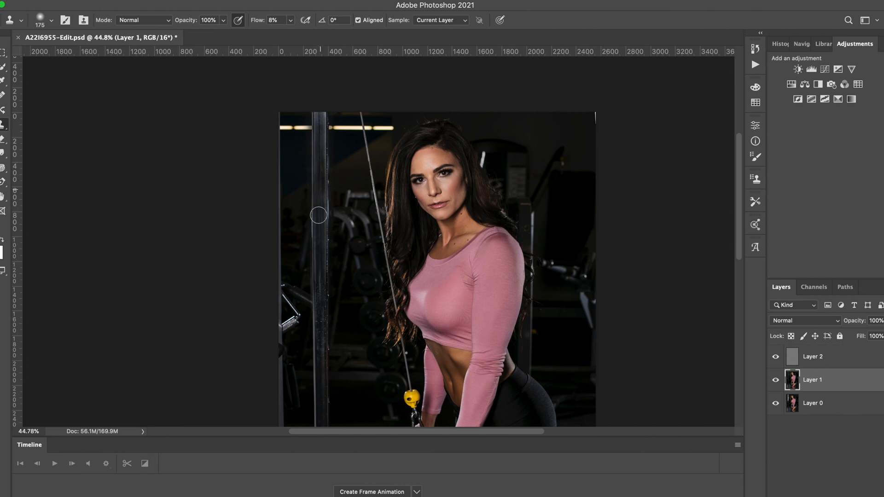
# - Clone clean metal texture on Layer 2 over the scratches and specks on the post's face with a 90 px brush
pyautogui.scroll(-2, 513, 168)
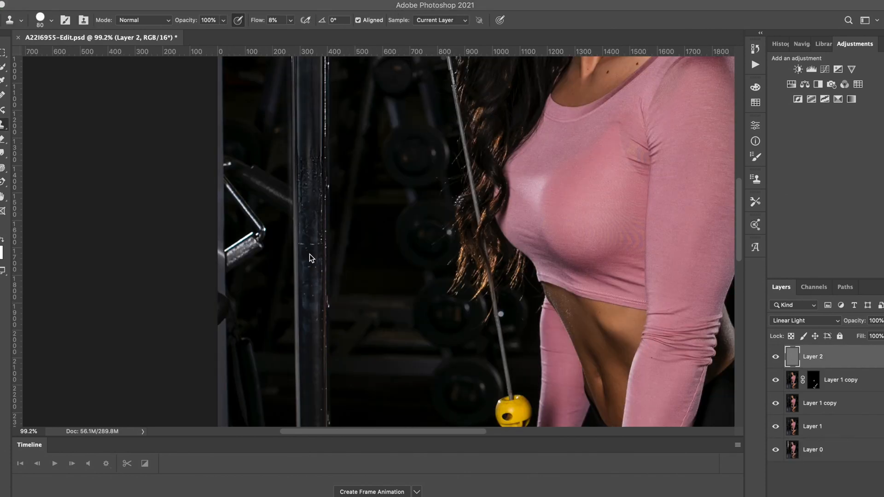
pyautogui.click(310, 206)
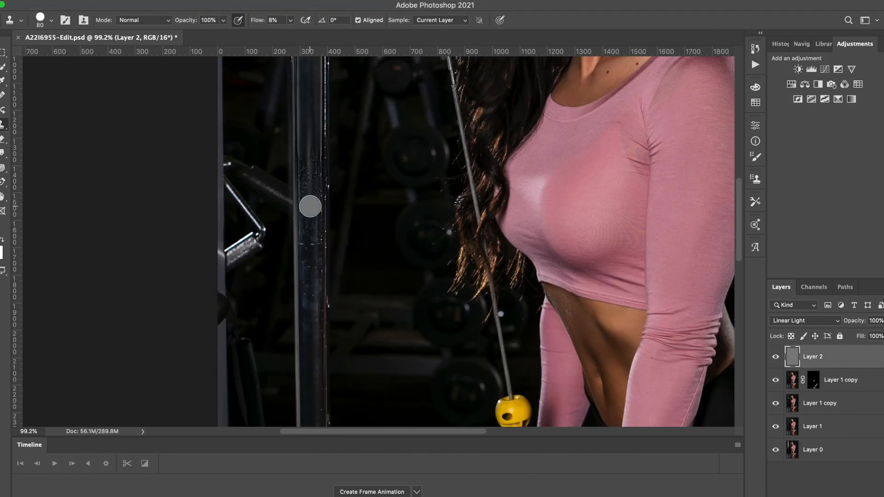
pyautogui.press(']')
pyautogui.keyDown('alt'); pyautogui.click(306, 134); pyautogui.keyUp('alt')
pyautogui.moveTo(308, 159)
pyautogui.mouseDown()
pyautogui.moveTo(307, 178)
pyautogui.moveTo(307, 142)
pyautogui.mouseUp()
pyautogui.keyDown('alt'); pyautogui.click(307, 137); pyautogui.keyUp('alt')
pyautogui.keyDown('alt'); pyautogui.click(310, 354); pyautogui.keyUp('alt')
pyautogui.moveTo(310, 320); pyautogui.dragTo(306, 169)
pyautogui.keyDown('alt'); pyautogui.click(315, 365); pyautogui.keyUp('alt')
pyautogui.keyDown('alt'); pyautogui.click(311, 349); pyautogui.keyUp('alt')
pyautogui.keyDown('alt'); pyautogui.click(311, 315); pyautogui.keyUp('alt')
pyautogui.moveTo(309, 265); pyautogui.dragTo(305, 204)
# - Clone over the specks along the post's edge facing the woman on Layer 2, reducing the brush to 50 px
pyautogui.keyDown('alt'); pyautogui.click(325, 371); pyautogui.keyUp('alt')
pyautogui.moveTo(323, 303); pyautogui.dragTo(323, 215)
pyautogui.keyDown('alt'); pyautogui.click(322, 321); pyautogui.keyUp('alt')
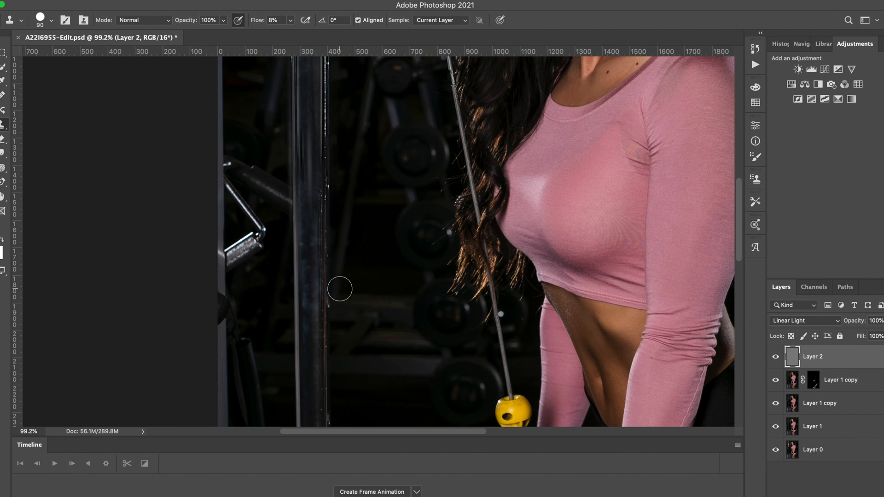
pyautogui.moveTo(335, 301); pyautogui.dragTo(336, 310)
pyautogui.press('[')
pyautogui.press('[')
pyautogui.press('[')
pyautogui.press('[')
pyautogui.moveTo(321, 308); pyautogui.dragTo(322, 274)
pyautogui.keyDown('alt'); pyautogui.click(337, 318); pyautogui.keyUp('alt')
pyautogui.scroll(5, 322, 256)
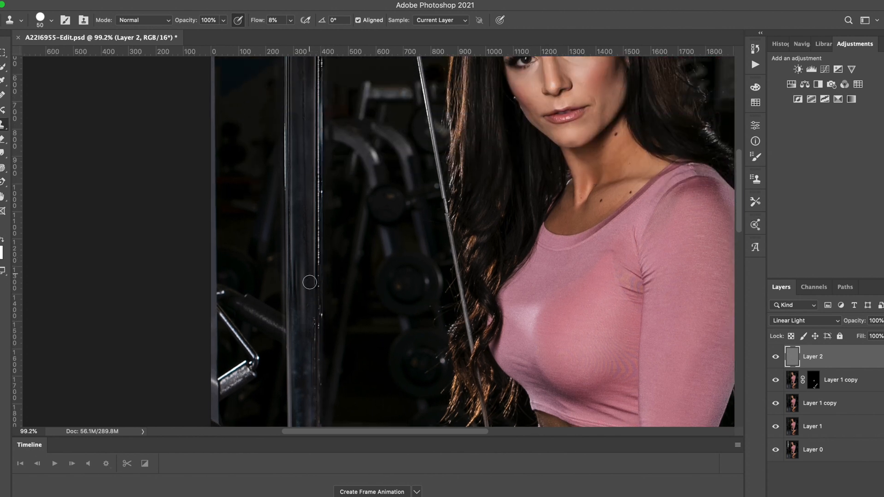
# - Clone clean skin texture on Layer 2 over the specks along the waist edge below the pink top, reducing the brush to 40 px
pyautogui.scroll(-4, 480, 309)
pyautogui.scroll(5, 480, 310)
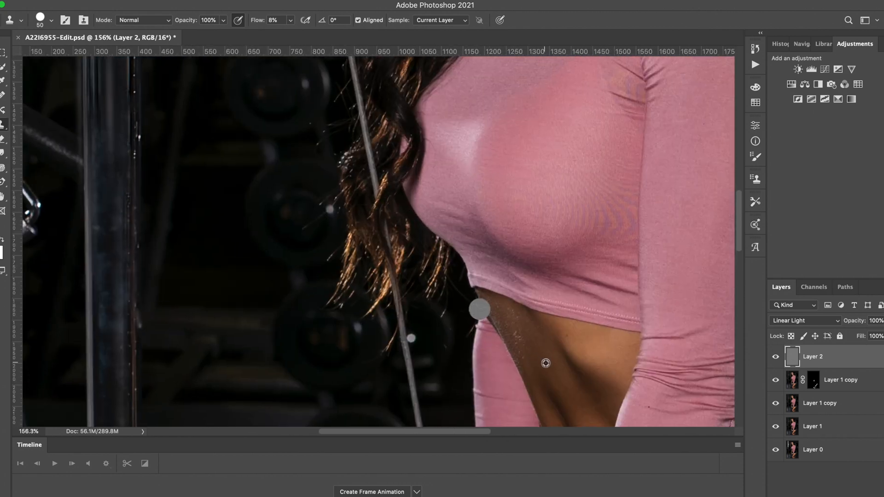
pyautogui.keyDown('alt'); pyautogui.click(538, 364); pyautogui.keyUp('alt')
pyautogui.moveTo(530, 360)
pyautogui.mouseDown()
pyautogui.moveTo(524, 354)
pyautogui.moveTo(532, 370)
pyautogui.moveTo(507, 324)
pyautogui.moveTo(522, 347)
pyautogui.moveTo(521, 332)
pyautogui.moveTo(537, 333)
pyautogui.moveTo(494, 309)
pyautogui.moveTo(517, 351)
pyautogui.moveTo(519, 336)
pyautogui.moveTo(490, 299)
pyautogui.moveTo(525, 337)
pyautogui.moveTo(512, 321)
pyautogui.mouseUp()
pyautogui.keyDown('alt'); pyautogui.click(526, 360); pyautogui.keyUp('alt')
pyautogui.keyDown('alt'); pyautogui.click(531, 359); pyautogui.keyUp('alt')
pyautogui.press('[')
pyautogui.keyDown('alt'); pyautogui.click(544, 355); pyautogui.keyUp('alt')
# - Select the unmasked Layer 1 copy and choose a soft brush tip for the Clone Stamp
pyautogui.click(805, 399)
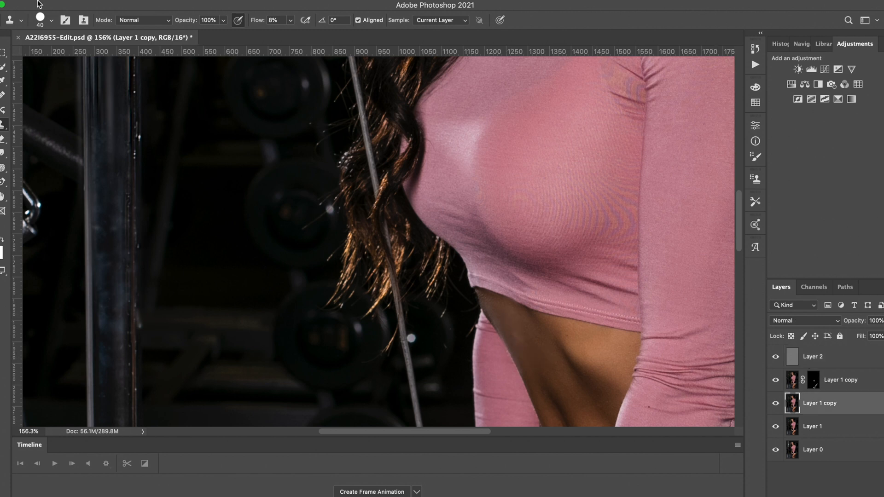
pyautogui.click(40, 19)
pyautogui.click(50, 153)
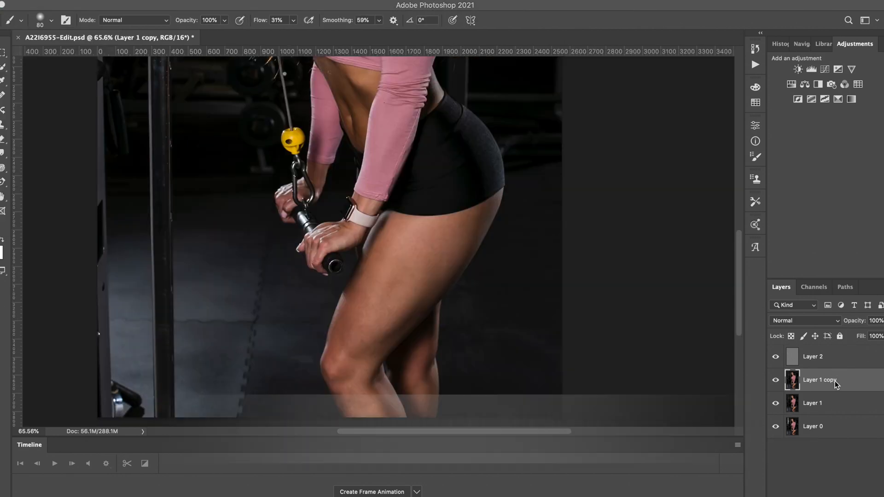
# - Duplicate Layer 1 copy, set the duplicate to Multiply, give it an inverted black layer mask and save the document
pyautogui.press('super+j')
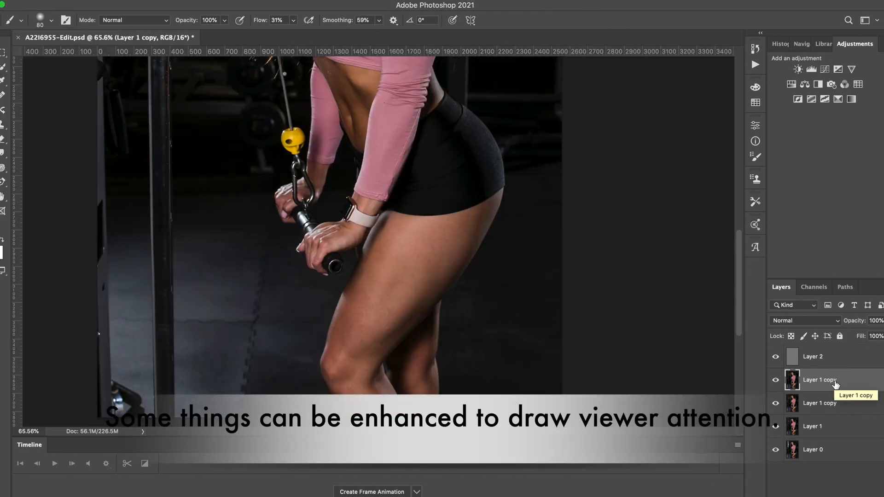
pyautogui.click(805, 321)
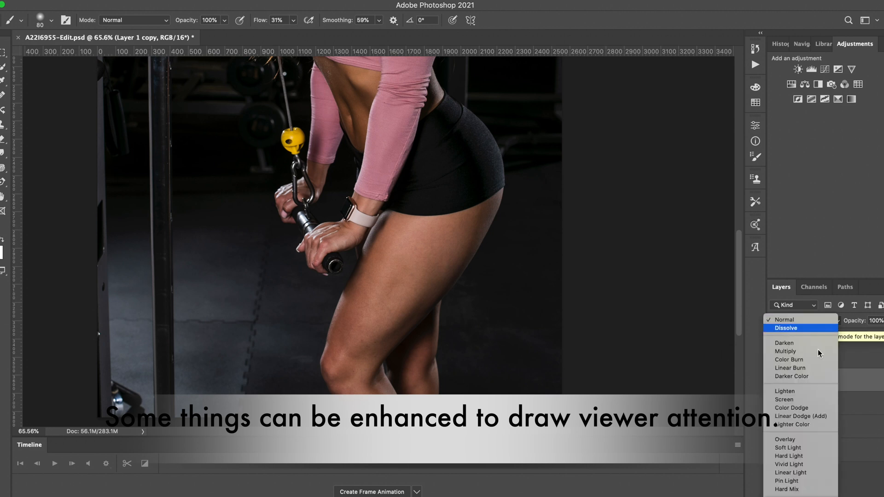
pyautogui.click(796, 349)
pyautogui.click(827, 496)
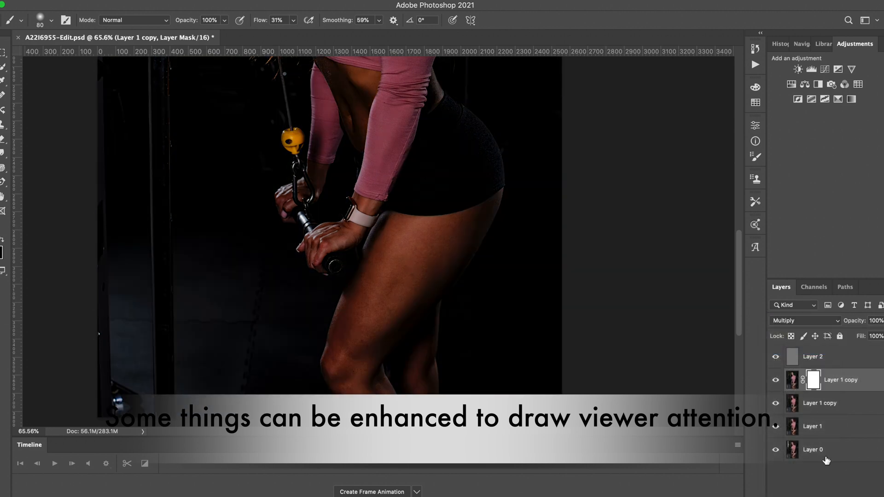
pyautogui.press('super+i')
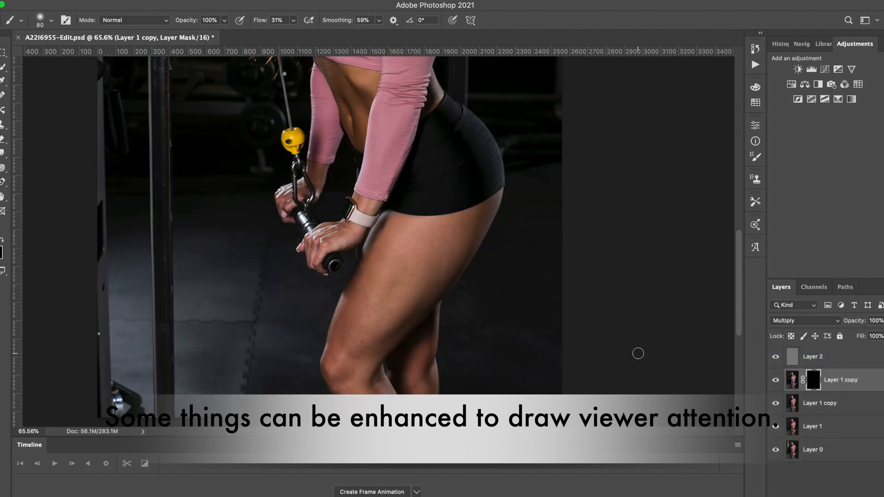
pyautogui.press('super+s')
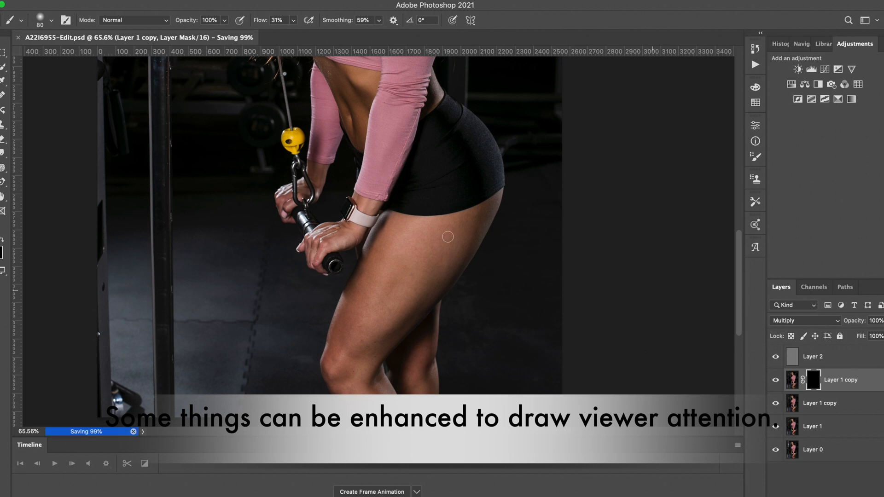
# - Paint the Multiply layer's mask over the abdomen and thigh, and set the layer's opacity to 11%
pyautogui.moveTo(356, 130)
pyautogui.mouseDown()
pyautogui.moveTo(341, 91)
pyautogui.moveTo(363, 107)
pyautogui.moveTo(342, 72)
pyautogui.mouseUp()
pyautogui.click(882, 321)
pyautogui.moveTo(846, 333); pyautogui.dragTo(839, 334)
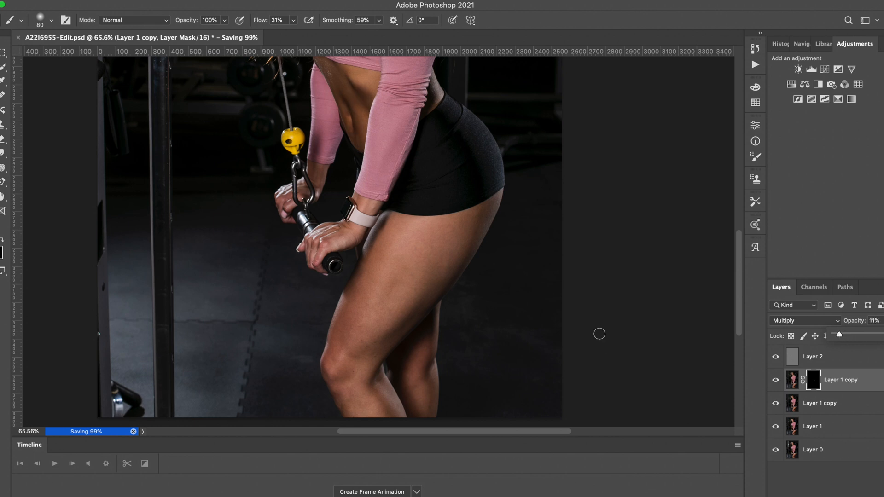
pyautogui.click(479, 232)
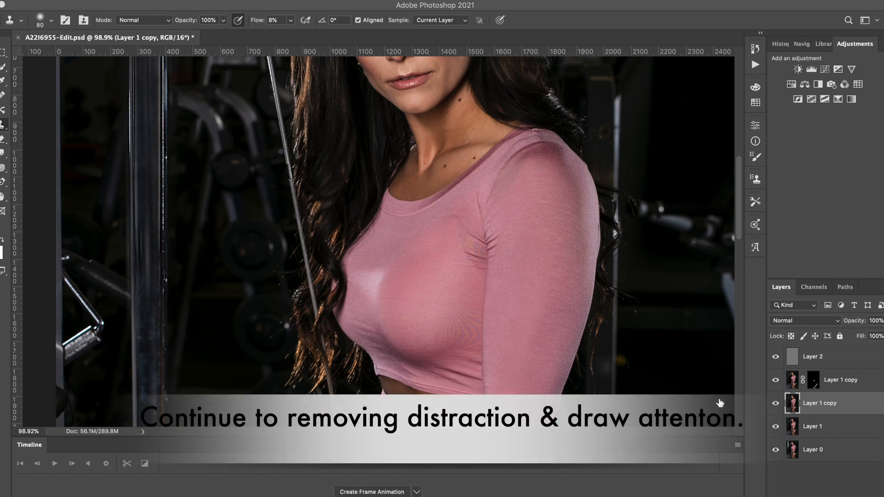
# - Clone smooth pink tones on the unmasked Layer 1 copy over the discolored patch on the top near the armpit
pyautogui.click(436, 264)
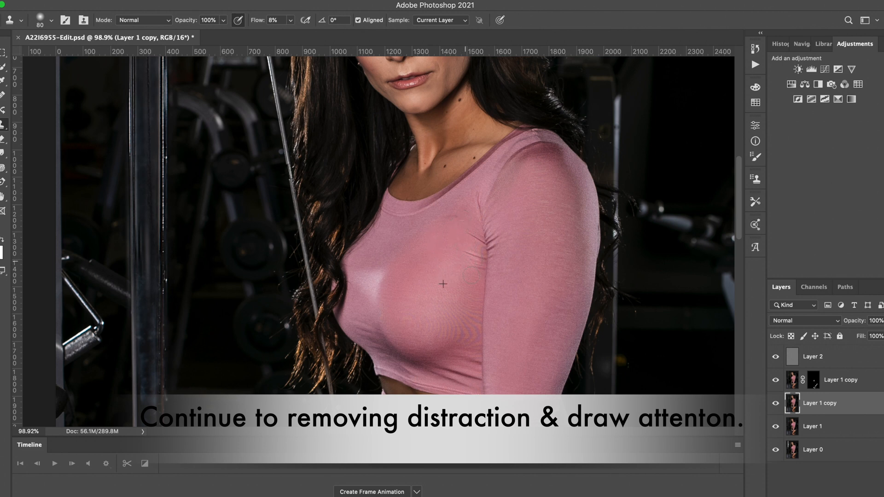
pyautogui.moveTo(461, 242); pyautogui.dragTo(459, 242)
pyautogui.keyDown('alt'); pyautogui.click(443, 262); pyautogui.keyUp('alt')
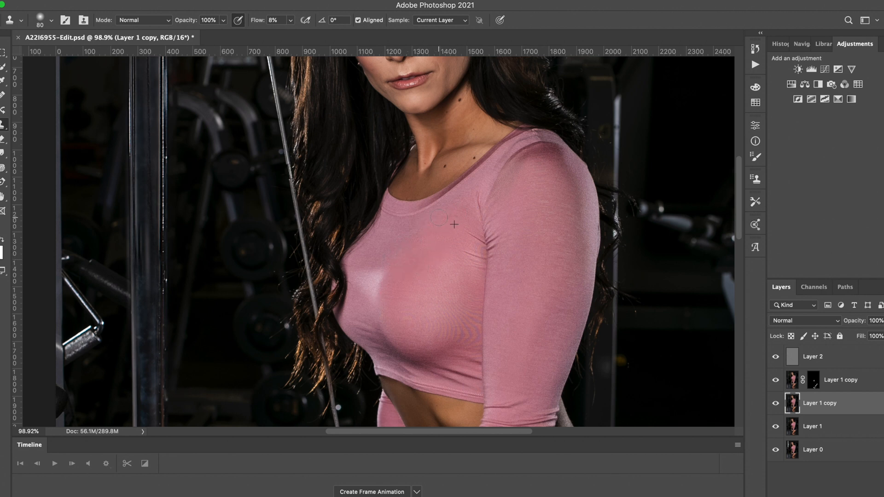
# - Add a Hue/Saturation adjustment above the Multiply layer and sample the skin with its on-image tool to target the Reds
pyautogui.hscroll(-3, 433, 310)
pyautogui.scroll(-2, 433, 310)
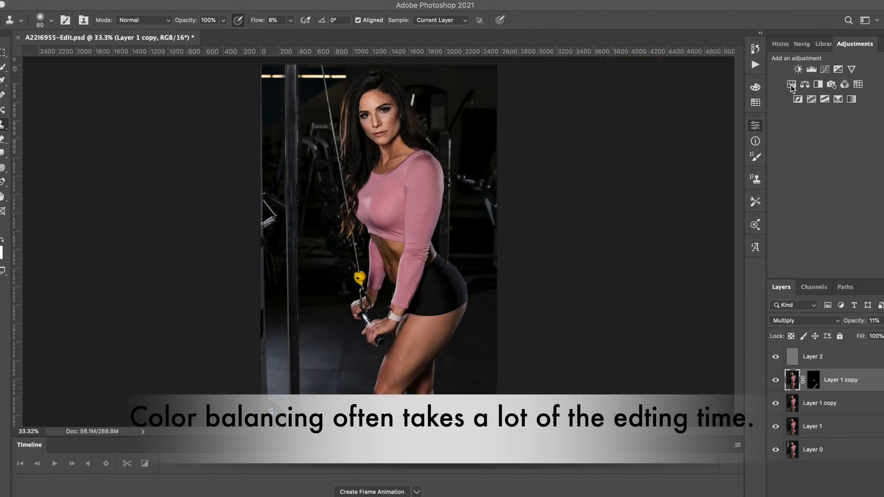
pyautogui.click(791, 85)
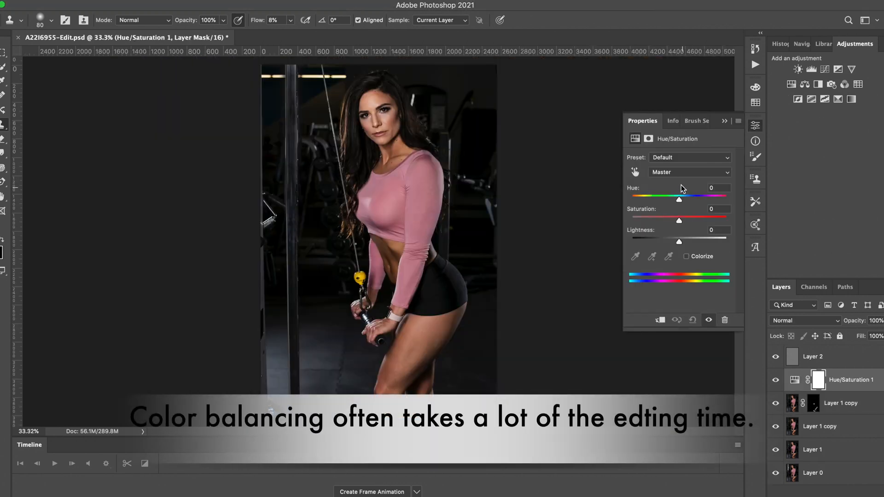
pyautogui.click(636, 172)
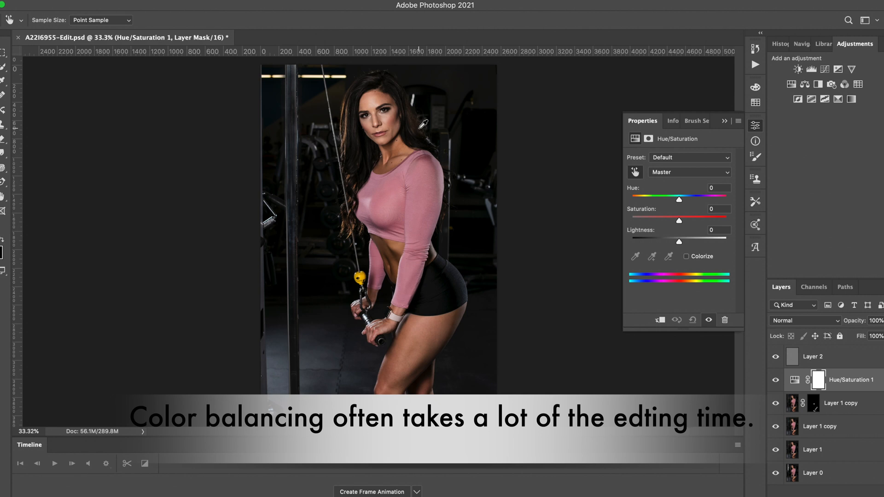
pyautogui.scroll(5, 423, 124)
pyautogui.click(382, 150)
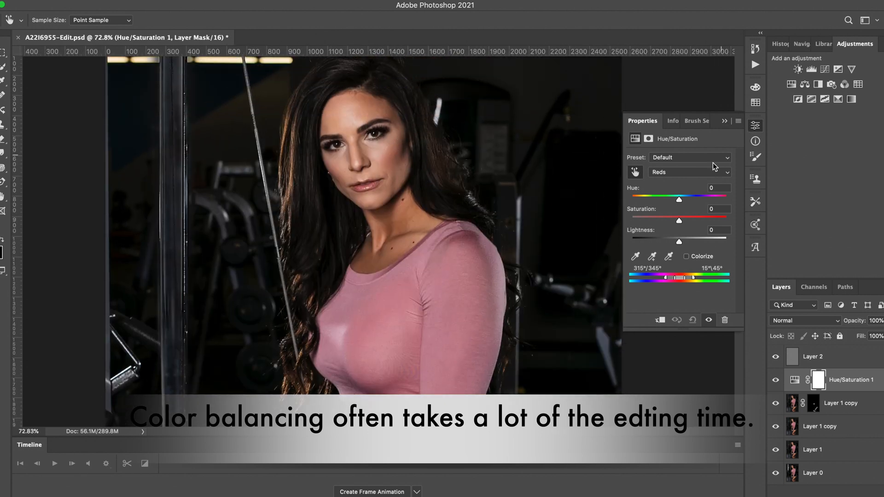
# - Set the hue to -180 and narrow the affected color range to 13°/21° through 49°\57° to isolate the skin tones
pyautogui.moveTo(681, 200); pyautogui.dragTo(631, 201)
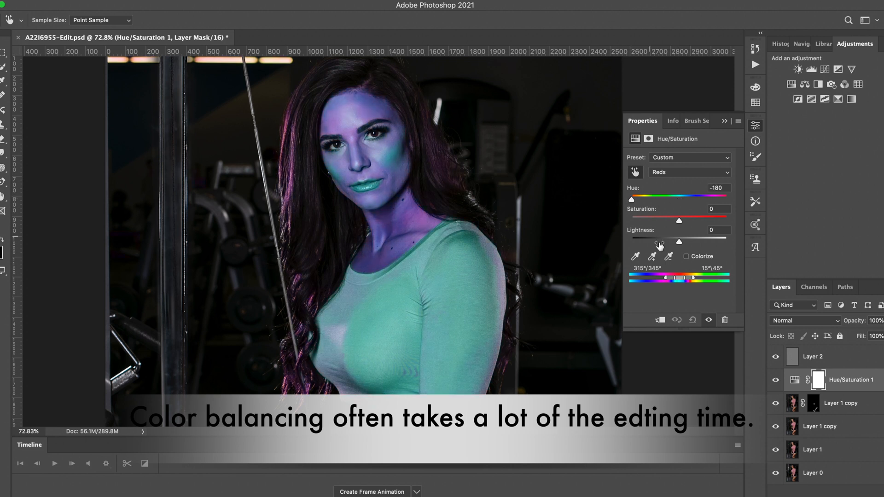
pyautogui.moveTo(671, 278); pyautogui.dragTo(686, 282)
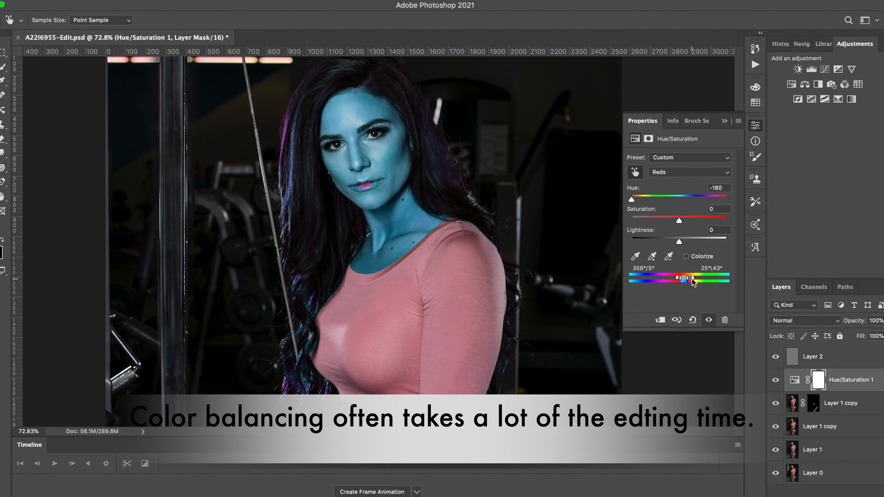
pyautogui.moveTo(689, 279)
pyautogui.mouseDown()
pyautogui.moveTo(676, 278)
pyautogui.moveTo(687, 278)
pyautogui.mouseUp()
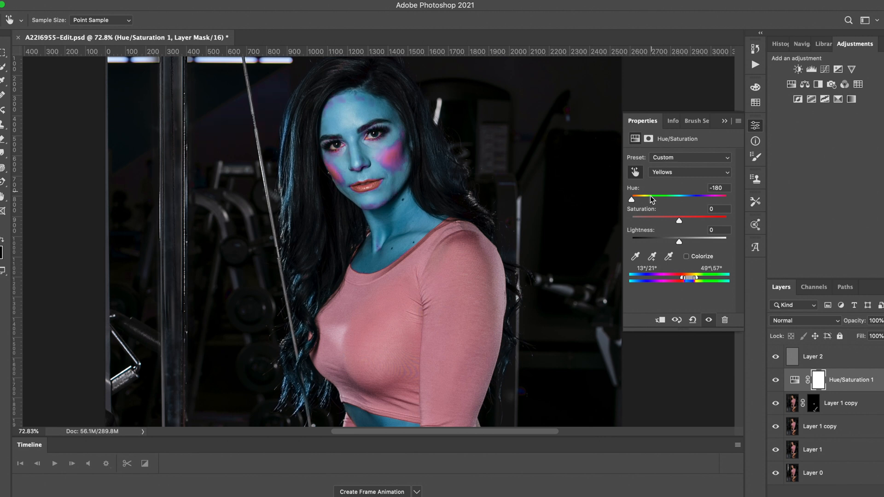
# - Return the Yellows hue to 0 and invert the Hue/Saturation layer's mask to black
pyautogui.moveTo(634, 198); pyautogui.dragTo(681, 202)
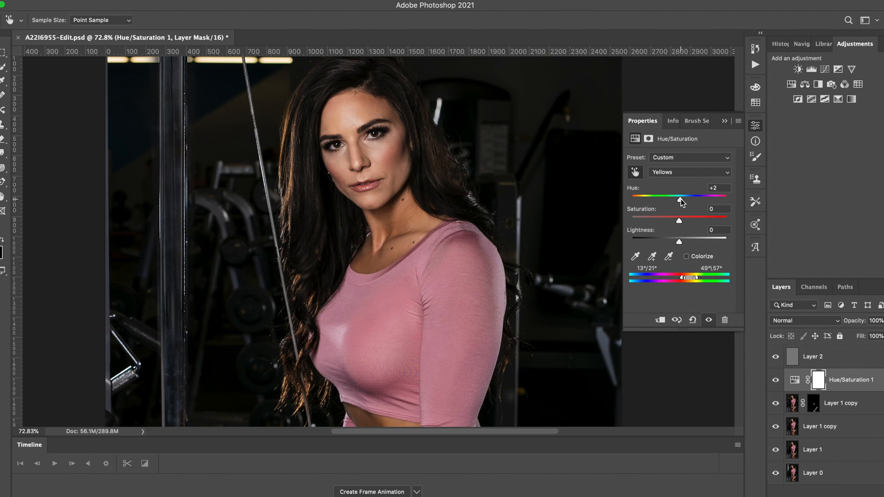
pyautogui.moveTo(680, 202); pyautogui.dragTo(680, 202)
pyautogui.hotkey('ctrl', 'i')
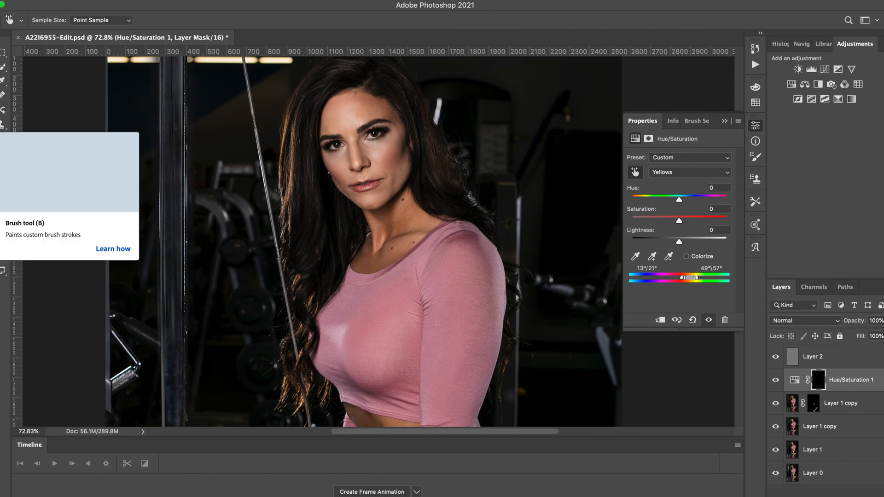
# - Paint the Hue/Saturation mask over the face with a 200 px brush and set the Yellows saturation to +19
pyautogui.click(3, 138)
pyautogui.press(']')
pyautogui.press(']')
pyautogui.press(']')
pyautogui.press(']')
pyautogui.press(']')
pyautogui.press(']')
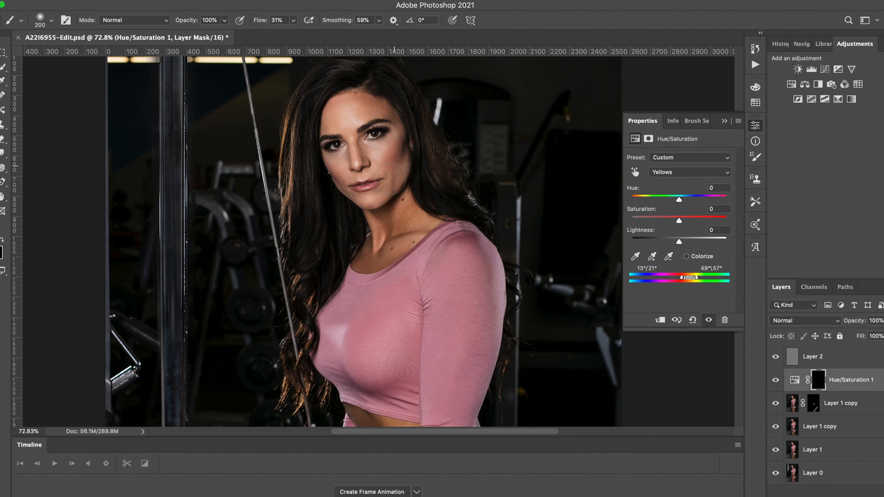
pyautogui.moveTo(364, 147)
pyautogui.mouseDown()
pyautogui.moveTo(352, 118)
pyautogui.moveTo(401, 113)
pyautogui.mouseUp()
pyautogui.moveTo(684, 222); pyautogui.dragTo(689, 222)
pyautogui.scroll(-5, 395, 286)
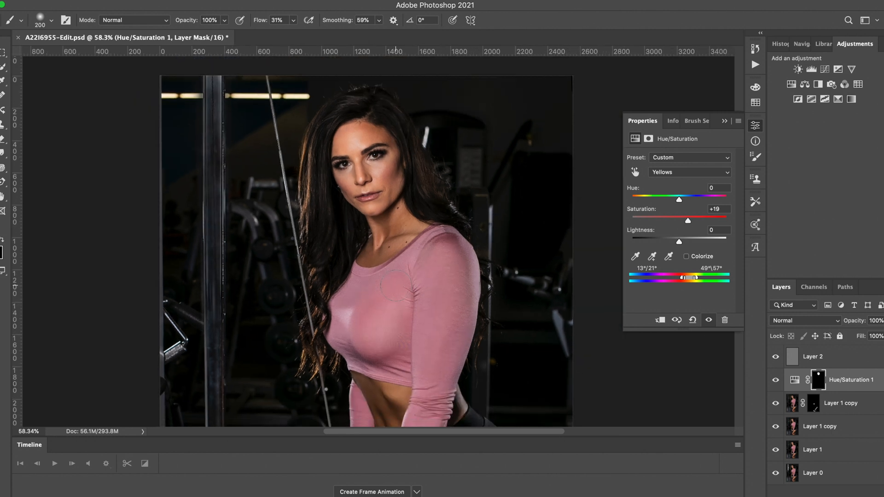
# - Paint the Hue/Saturation mask over the legs with a 400 px brush, lowering the brush opacity to 38%
pyautogui.scroll(-3, 372, 290)
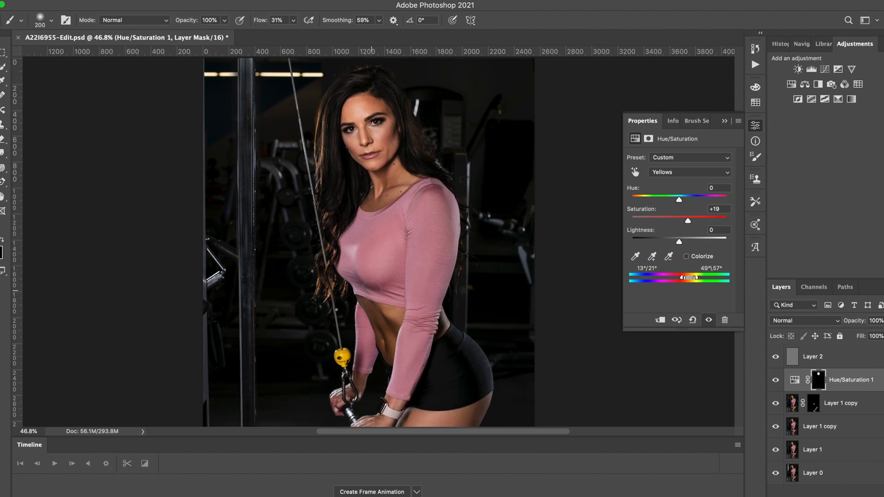
pyautogui.scroll(-3, 371, 291)
pyautogui.scroll(-2, 371, 292)
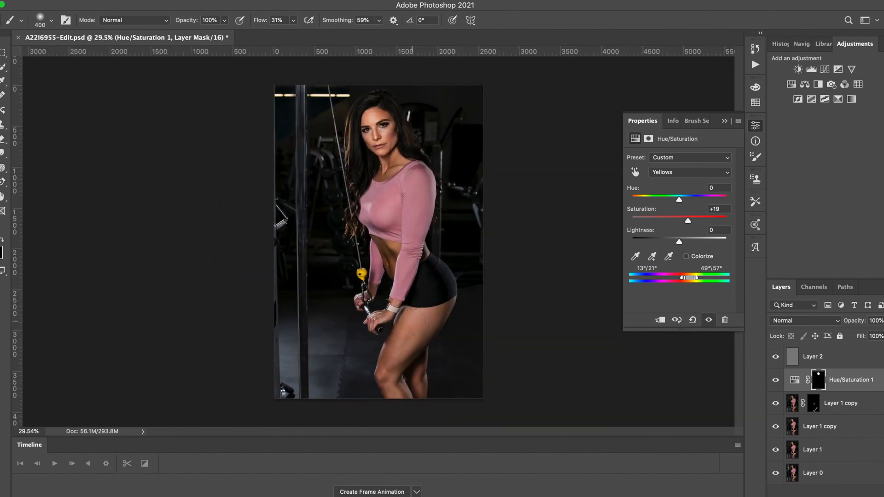
pyautogui.moveTo(419, 321)
pyautogui.mouseDown()
pyautogui.moveTo(429, 318)
pyautogui.moveTo(418, 328)
pyautogui.mouseUp()
pyautogui.click(224, 20)
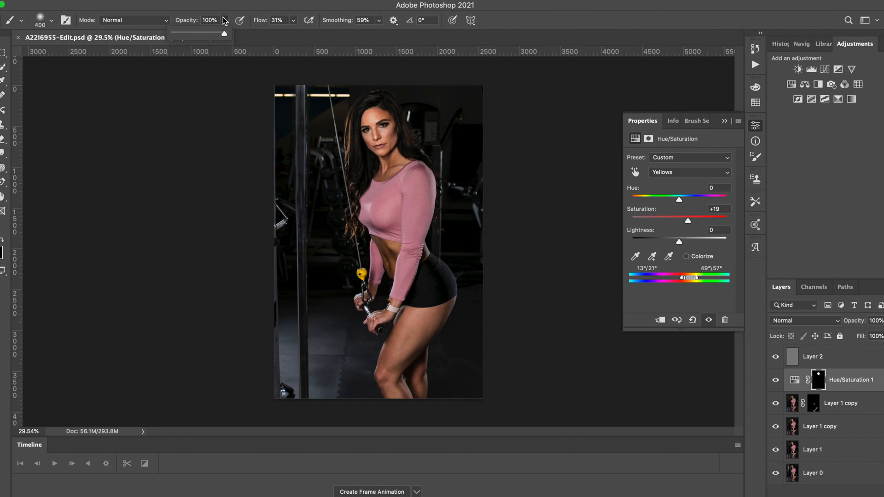
pyautogui.click(193, 33)
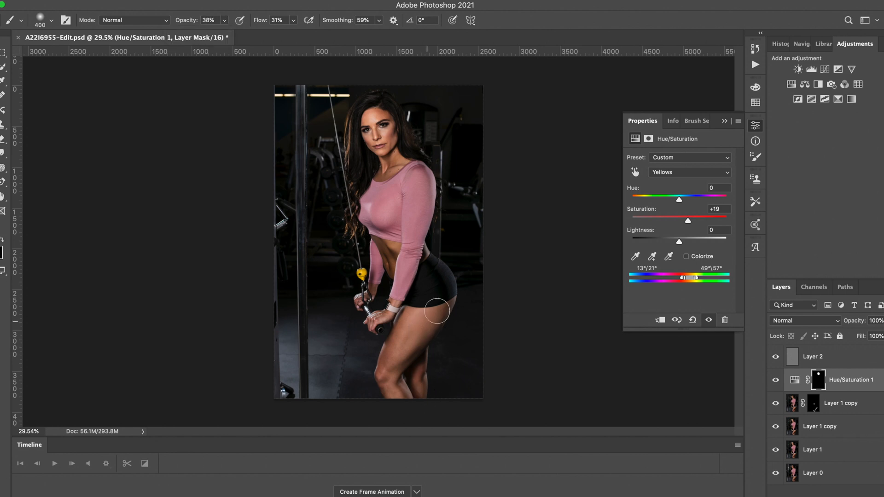
pyautogui.moveTo(388, 372); pyautogui.dragTo(390, 392)
# - Fine-tune the Yellows in the Hue/Saturation adjustment to hue -1, saturation +21 and lightness -6
pyautogui.scroll(6, 457, 234)
pyautogui.scroll(4, 457, 233)
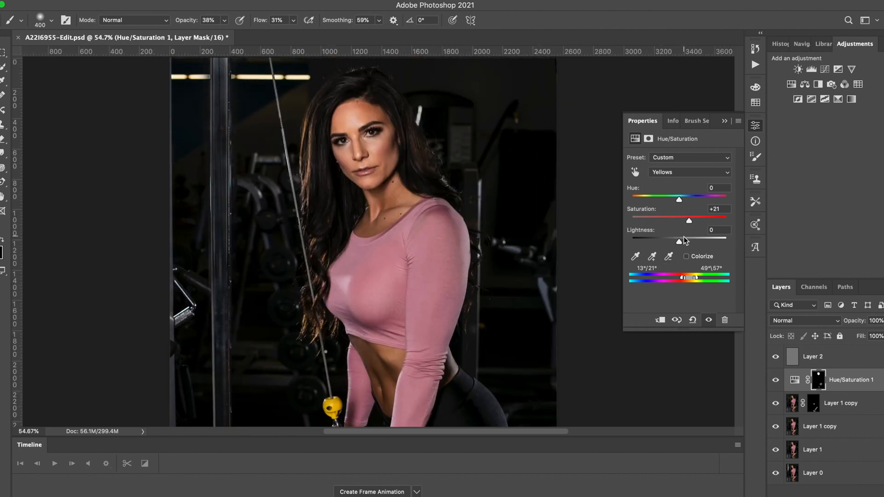
pyautogui.moveTo(682, 240); pyautogui.dragTo(675, 240)
pyautogui.moveTo(681, 198); pyautogui.dragTo(679, 198)
pyautogui.scroll(-2, 471, 260)
pyautogui.scroll(-2, 471, 260)
pyautogui.scroll(-3, 470, 261)
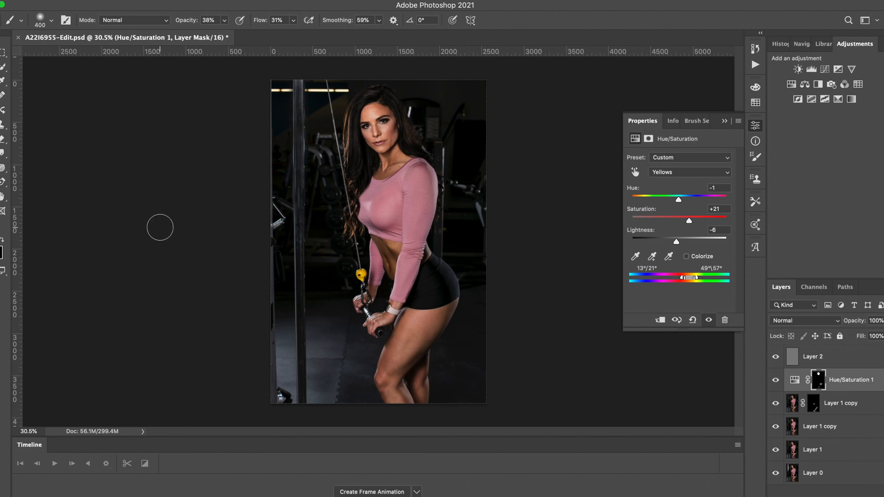
# - Group the retouching layers above Layer 0 and add a Curves adjustment at the top of the group to brighten the midtones
pyautogui.press('super+s')
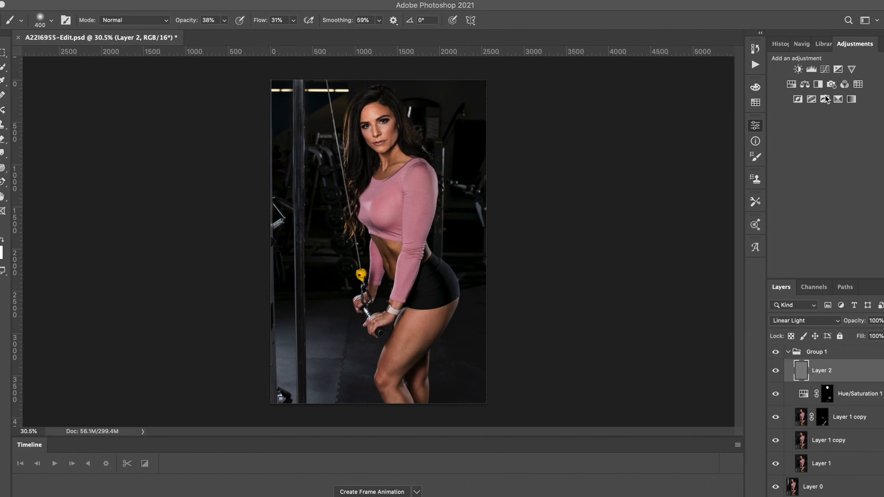
pyautogui.click(825, 69)
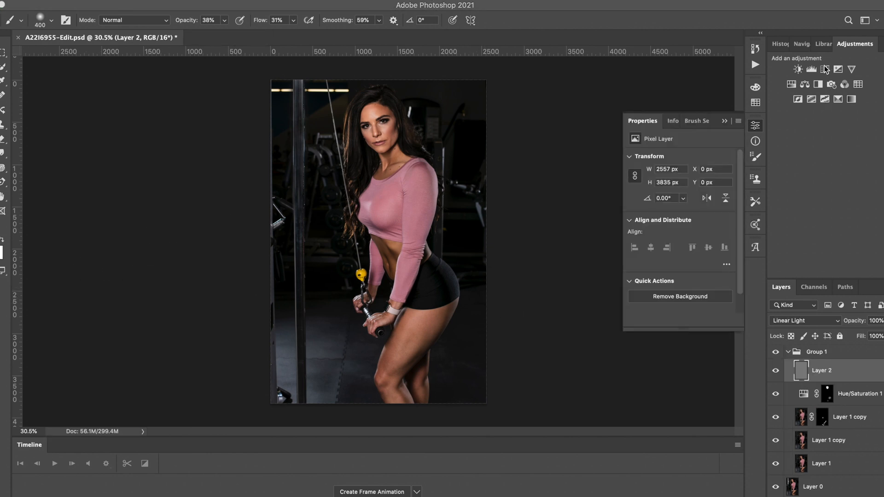
pyautogui.moveTo(697, 212); pyautogui.dragTo(694, 210)
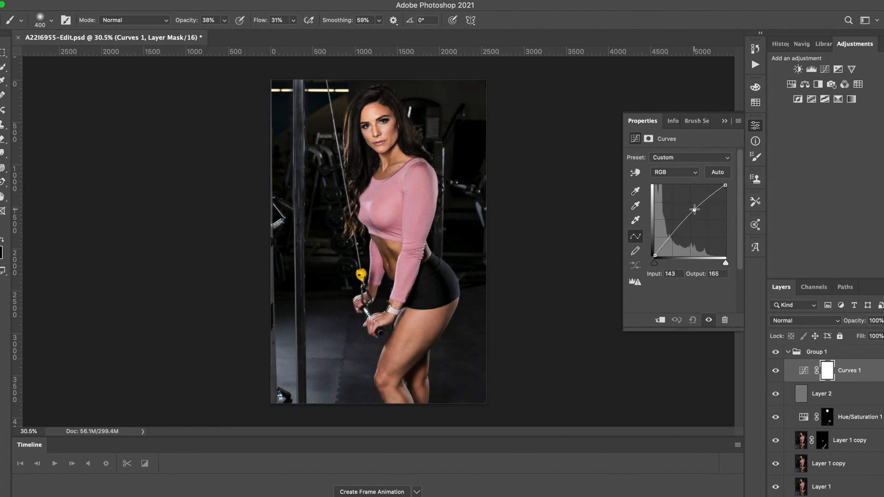
# - Reshape the RGB curve with points at input 102, output 110 and input 191, output 205
pyautogui.moveTo(656, 266); pyautogui.dragTo(654, 266)
pyautogui.click(692, 213)
pyautogui.moveTo(691, 215); pyautogui.dragTo(710, 200)
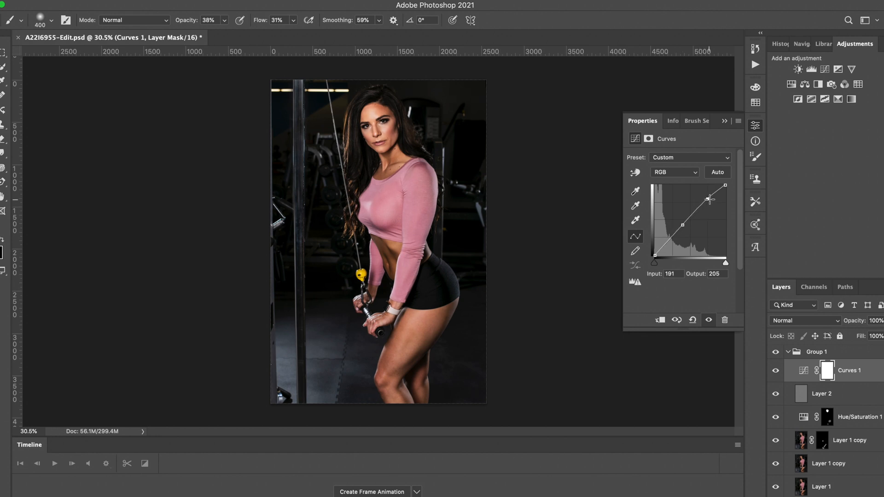
pyautogui.moveTo(684, 227); pyautogui.dragTo(685, 227)
# - Lower the Curves layer's opacity to 52% and toggle its visibility to compare the effect
pyautogui.moveTo(881, 321); pyautogui.dragTo(864, 338)
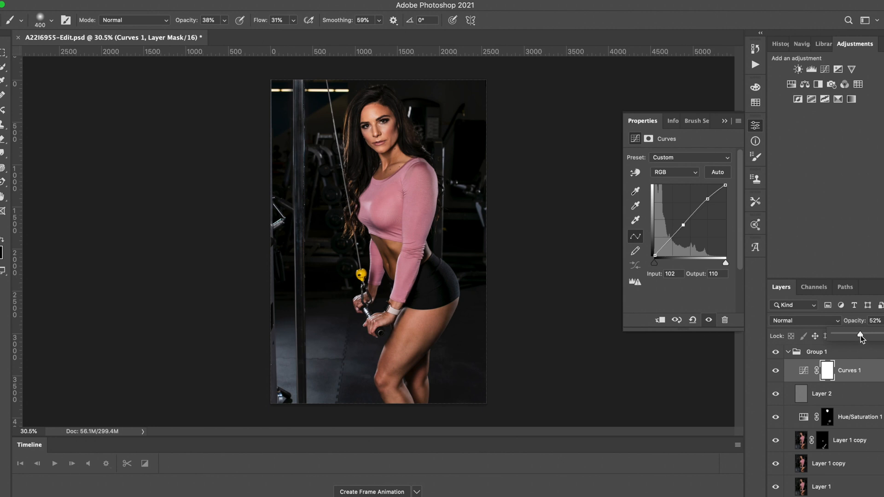
pyautogui.click(776, 371)
pyautogui.click(776, 372)
pyautogui.click(776, 372)
pyautogui.click(776, 372)
# - Collapse Group 1 and toggle its visibility to compare the retouch with the original, both full-figure and close up on the face
pyautogui.click(787, 351)
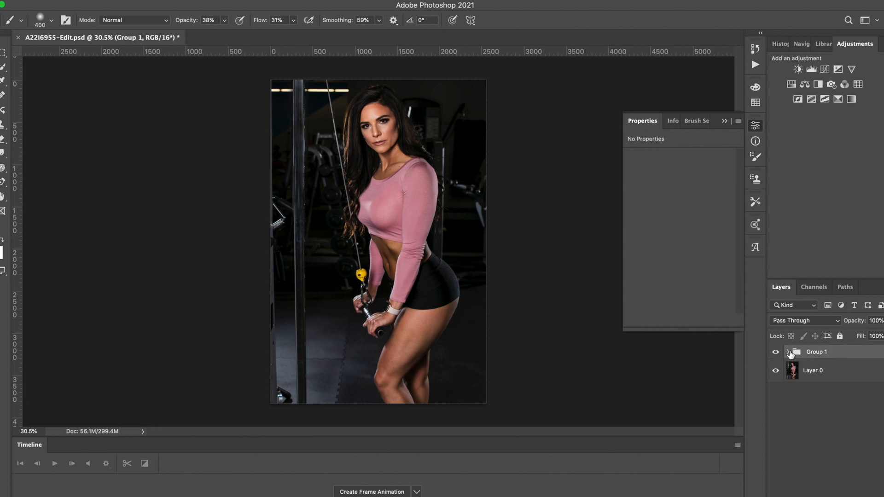
pyautogui.click(778, 353)
pyautogui.click(777, 353)
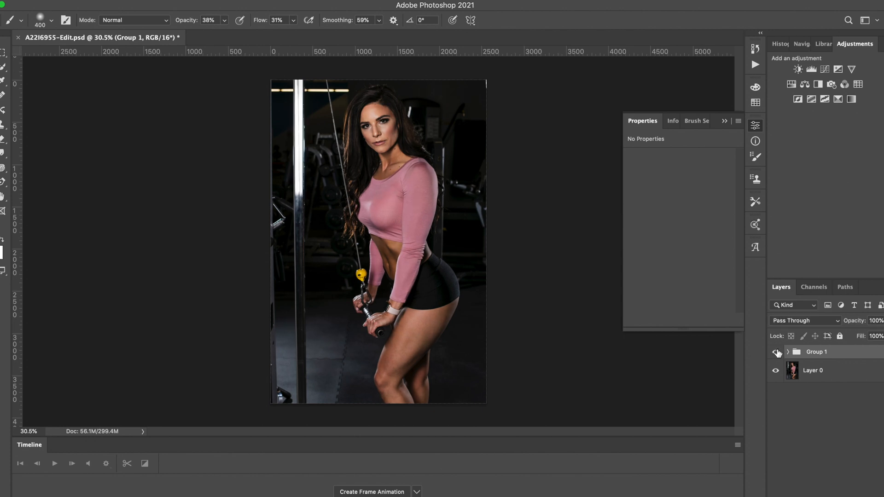
pyautogui.click(777, 352)
pyautogui.click(776, 353)
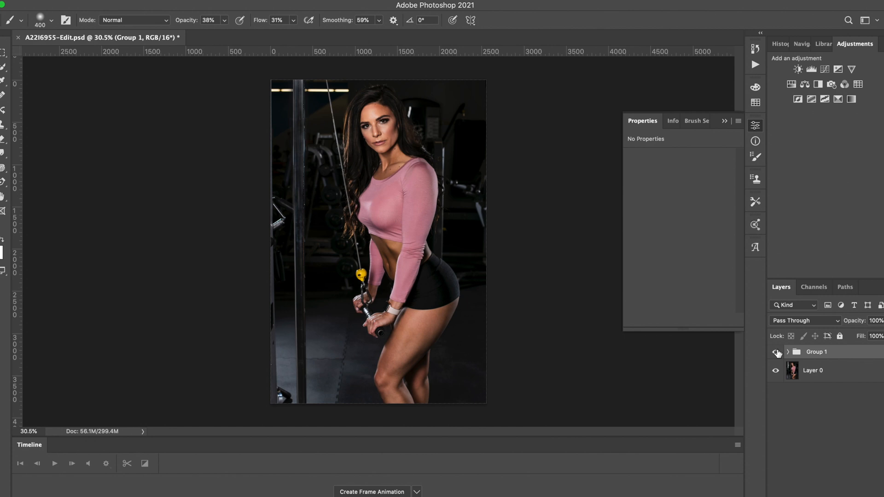
pyautogui.scroll(5, 373, 139)
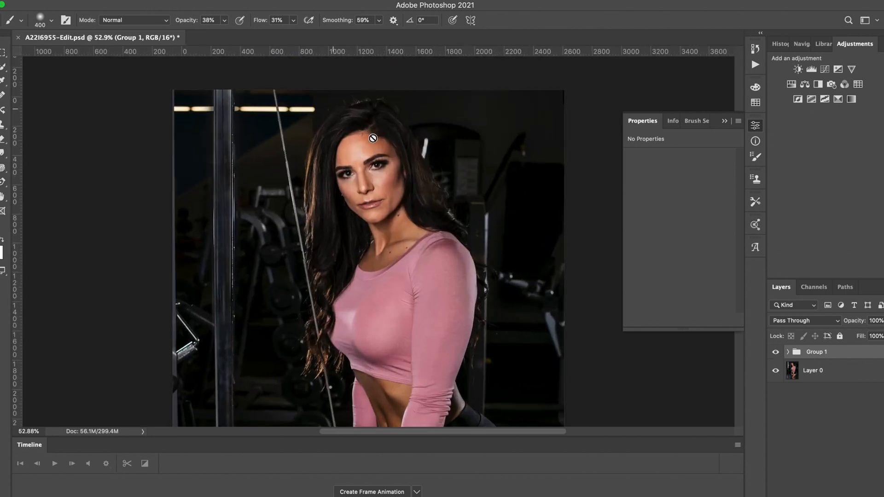
pyautogui.scroll(3, 373, 139)
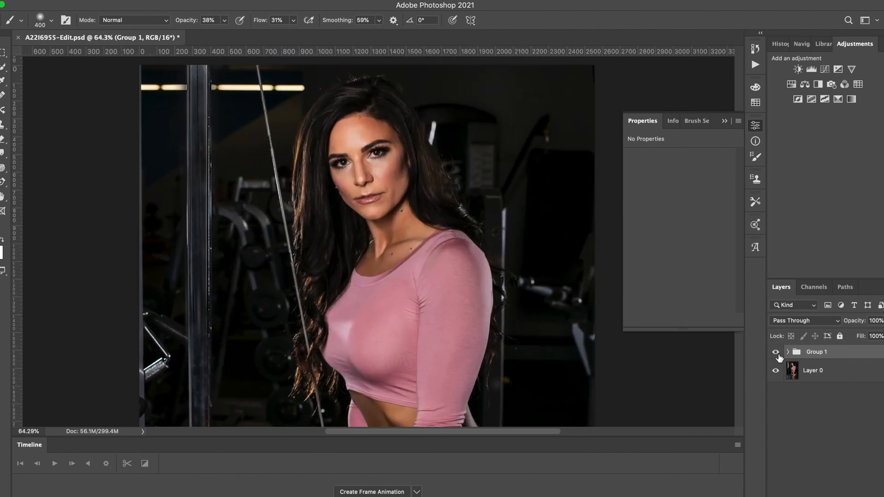
pyautogui.click(776, 353)
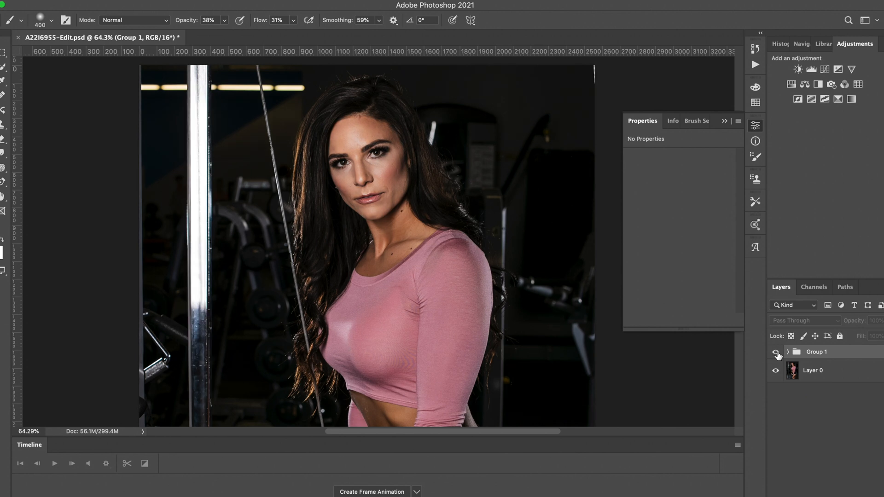
pyautogui.click(776, 353)
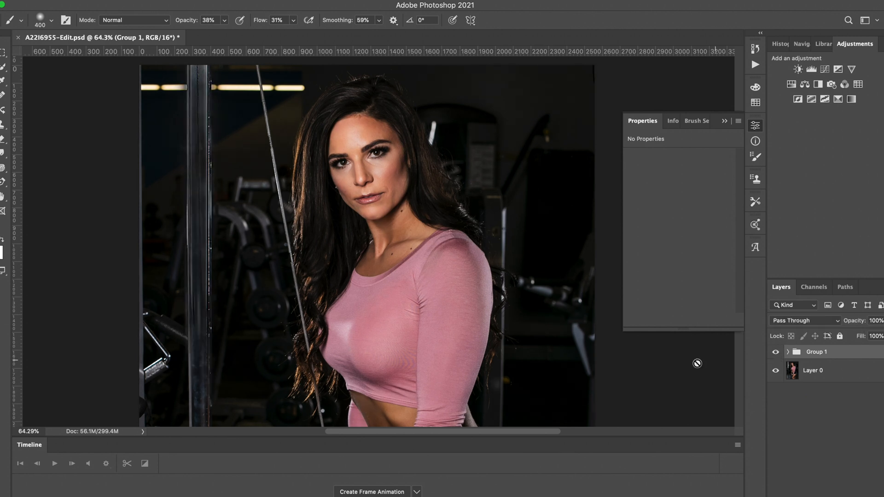
pyautogui.scroll(-3, 470, 384)
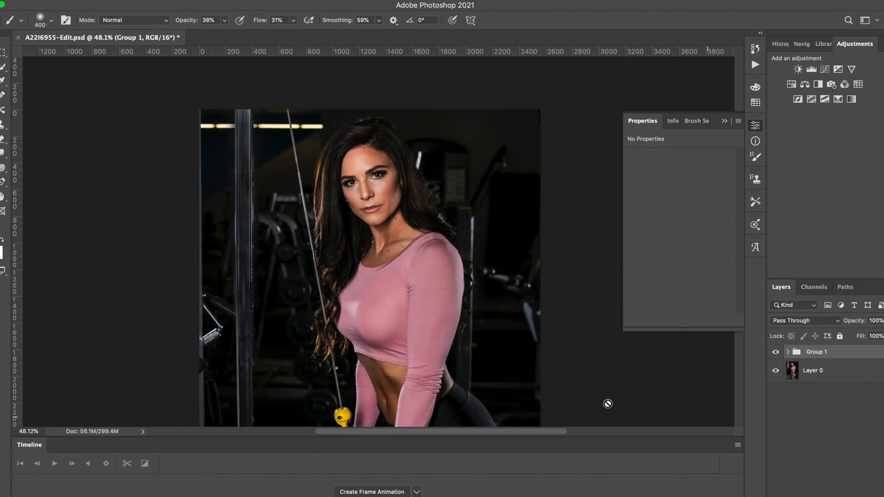
pyautogui.scroll(-2, 520, 368)
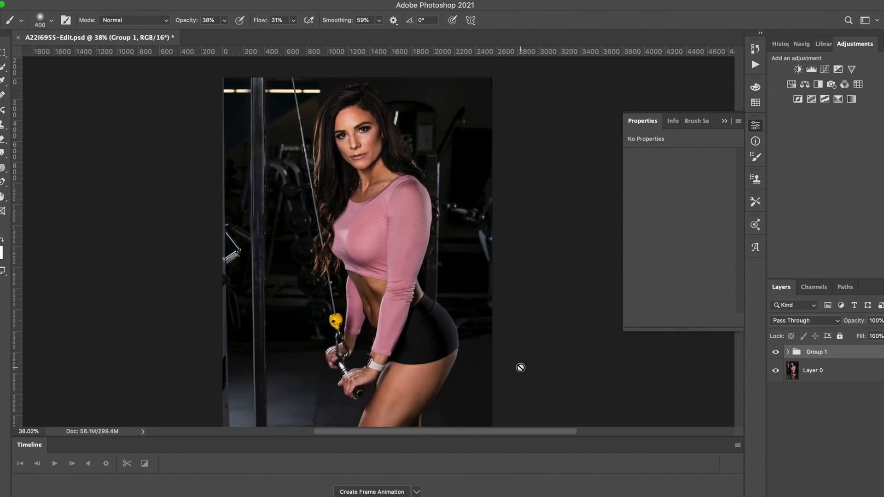
# - Review the layers inside Group 1, collapse it and create a merged pixel layer of the retouch above the group
pyautogui.click(793, 368)
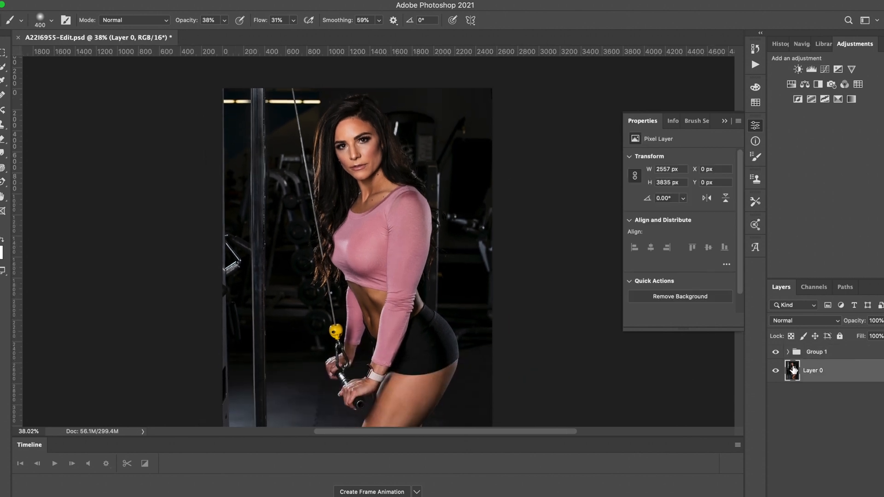
pyautogui.click(788, 351)
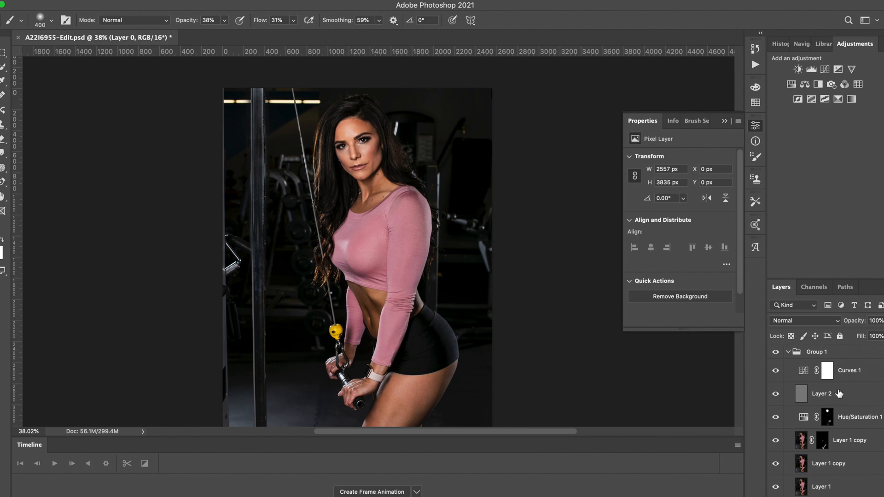
pyautogui.click(842, 372)
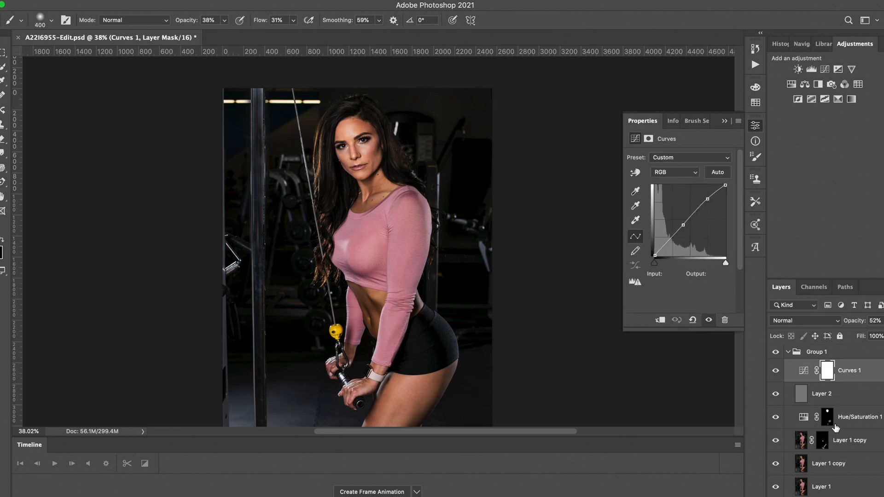
pyautogui.click(845, 463)
pyautogui.scroll(3, 371, 113)
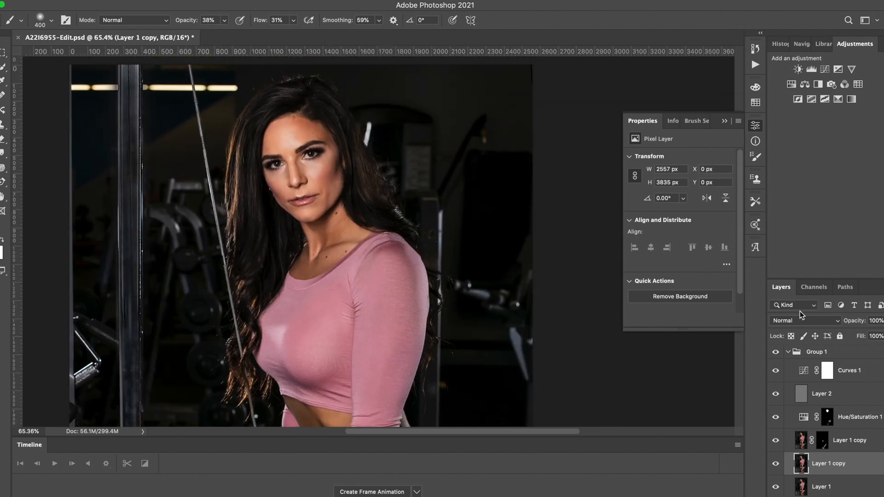
pyautogui.click(788, 352)
pyautogui.press('super+alt+shift+e')
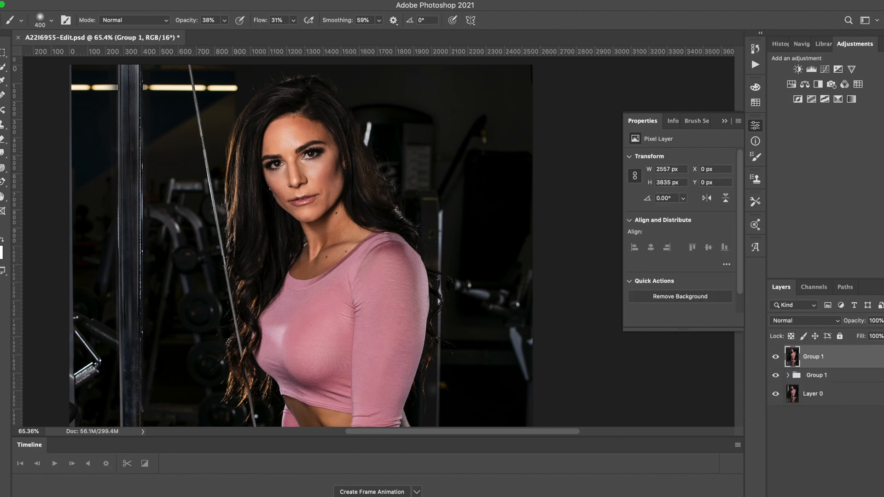
# - Retouch the bright background reflection beside the hair on the merged layer using the Spot Healing Brush and Clone Stamp at 80 px
pyautogui.press('j')
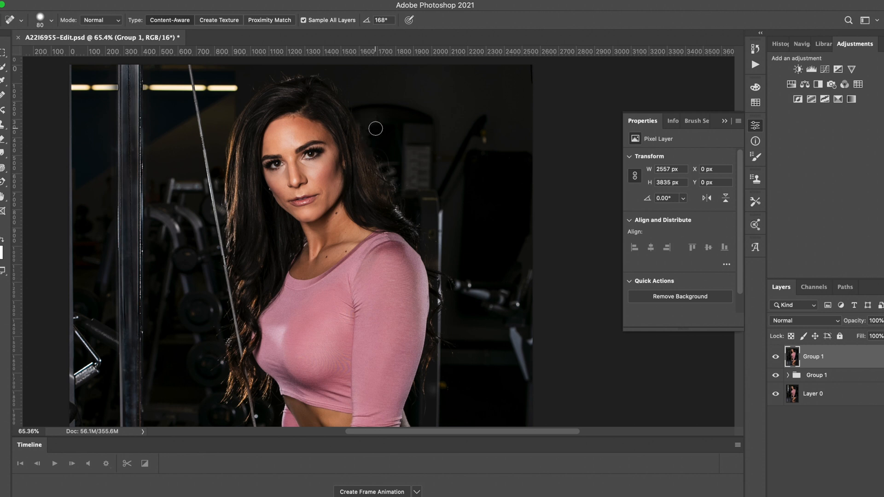
pyautogui.click(3, 124)
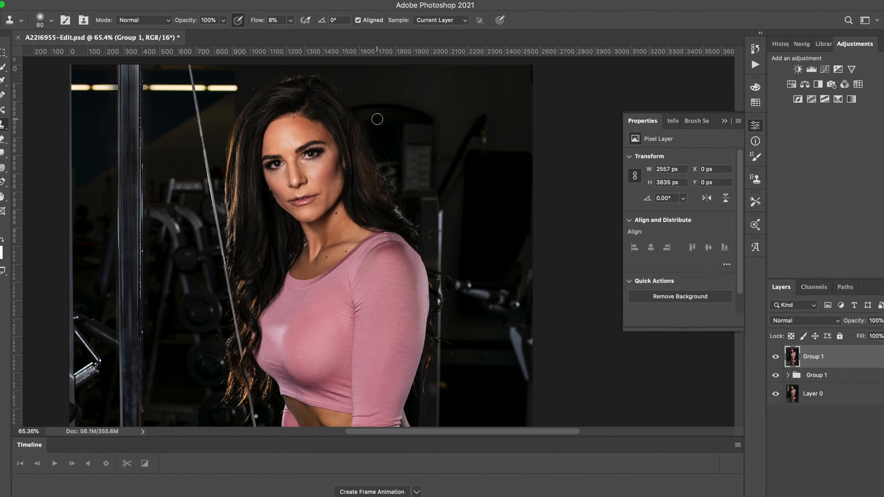
pyautogui.scroll(-2, 372, 118)
pyautogui.scroll(-4, 372, 118)
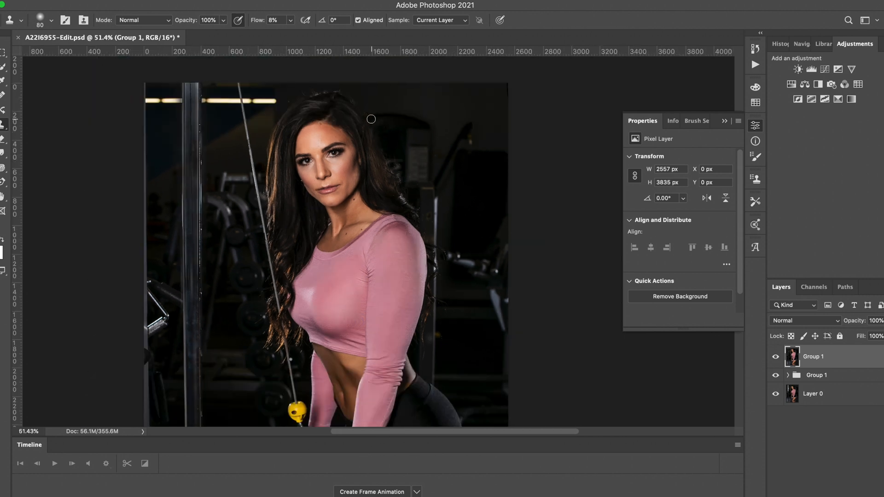
pyautogui.scroll(-2, 370, 121)
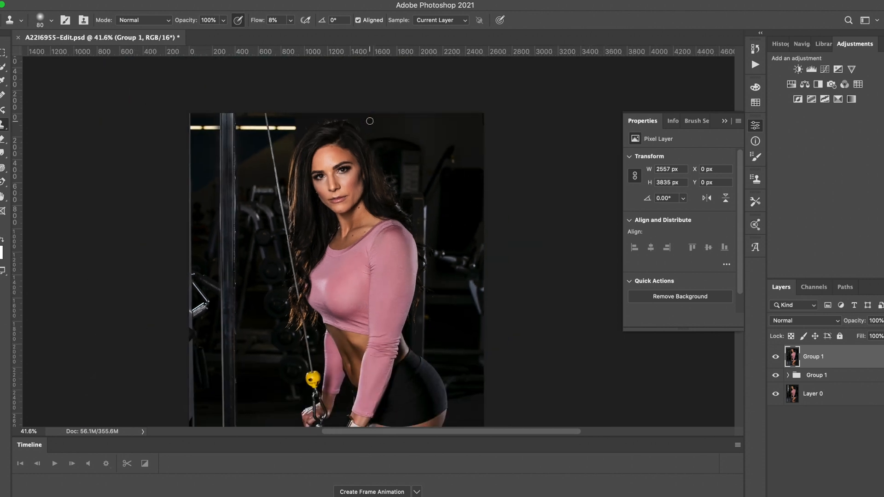
pyautogui.scroll(-3, 370, 122)
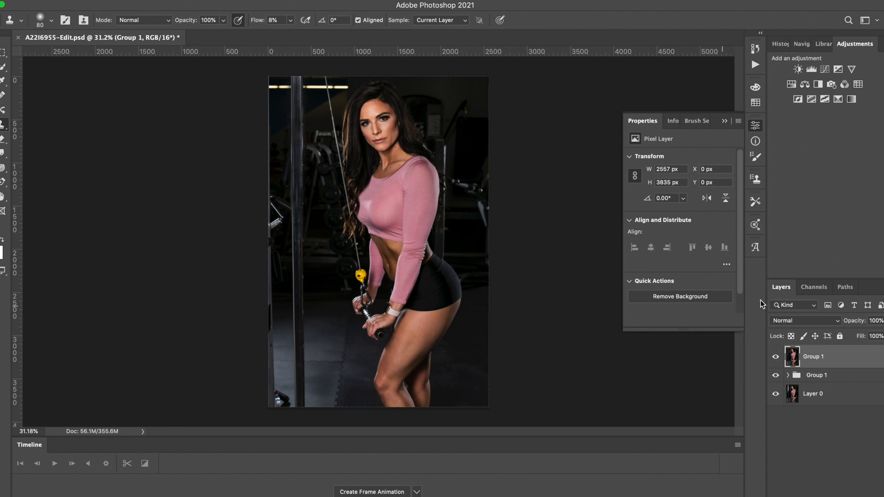
# - Hide the Group 1 folder and toggle the merged layer's visibility to compare the final retouch with Layer 0
pyautogui.click(776, 357)
pyautogui.click(775, 375)
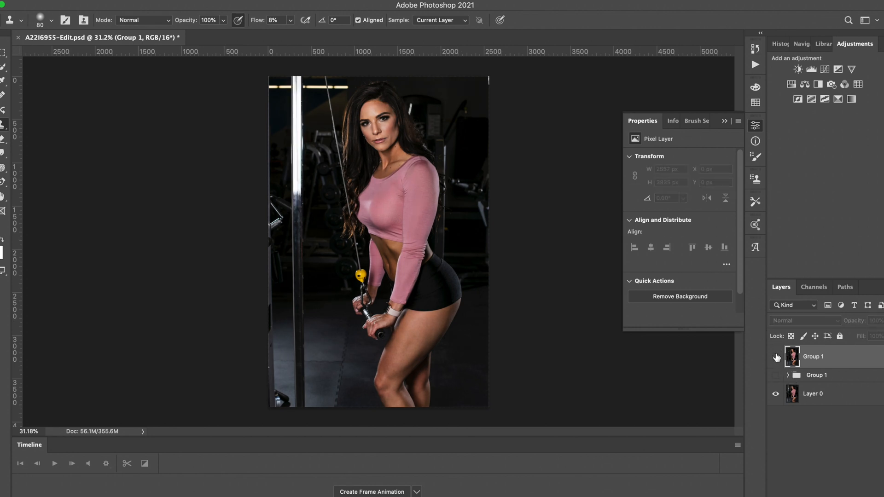
pyautogui.click(776, 357)
pyautogui.click(776, 357)
pyautogui.click(776, 357)
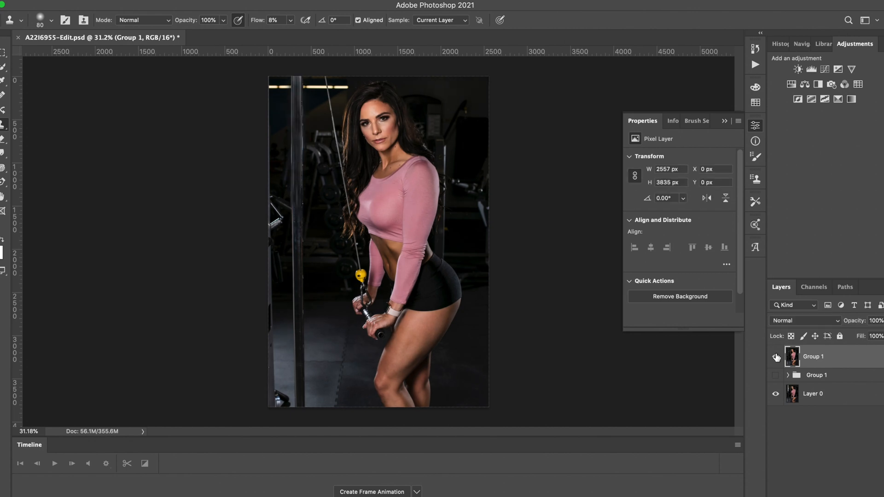